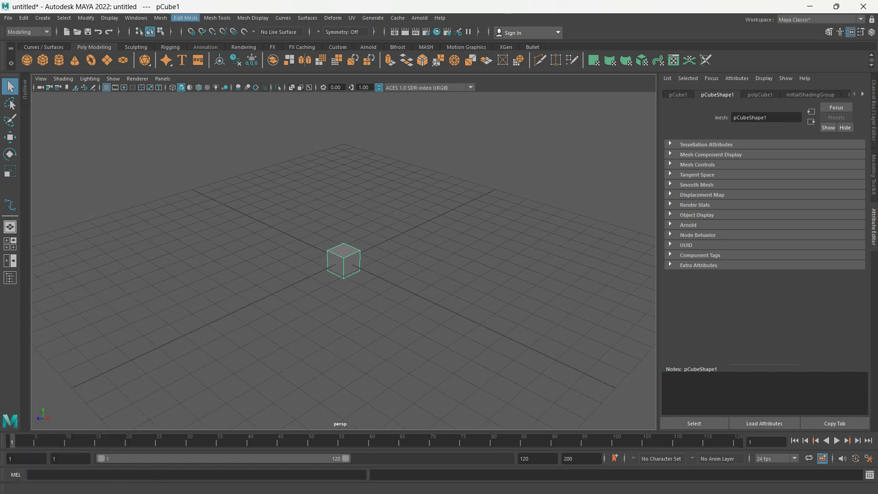
Bevel the cube with a fraction of 0.3
click(185, 18)
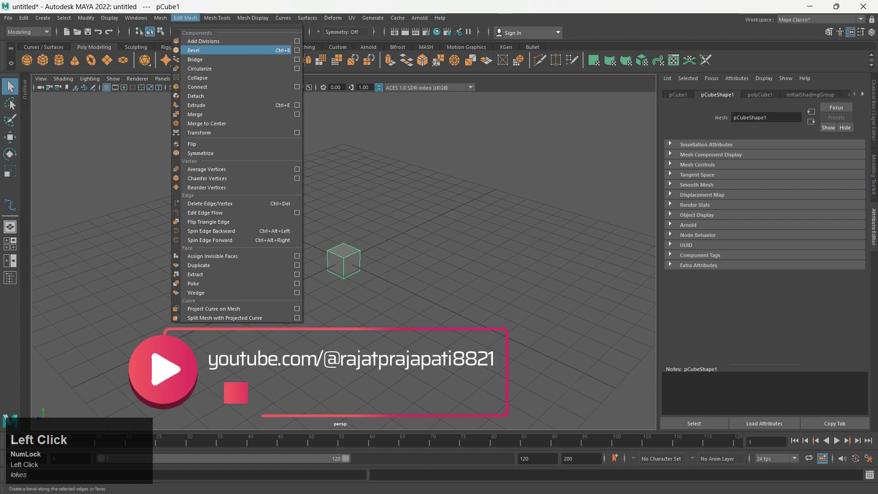
click(193, 50)
scroll(344, 261, up, 8)
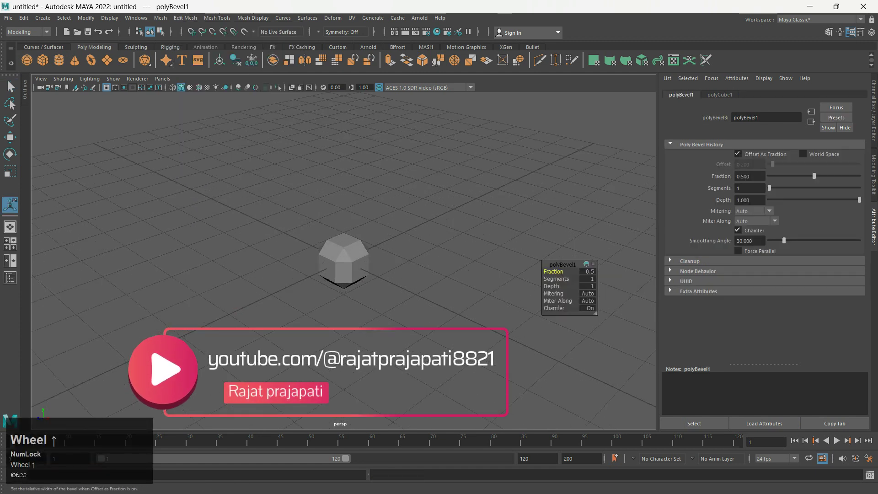
click(588, 271)
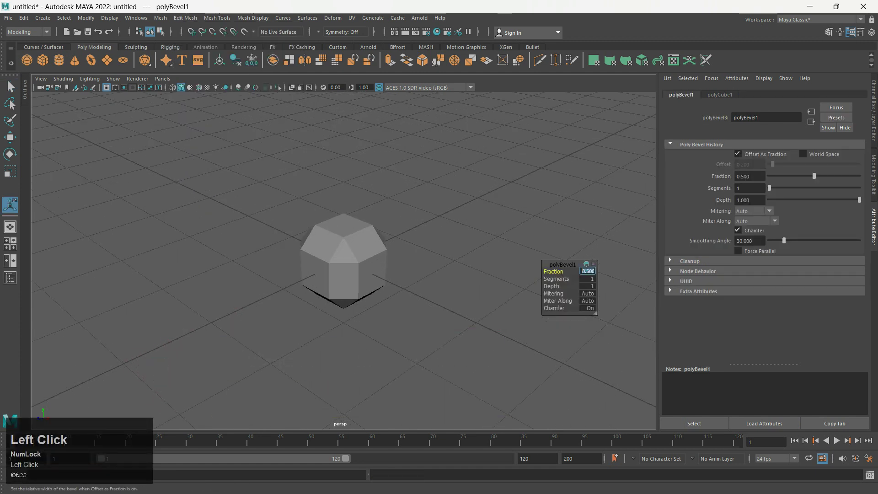
text(0.3)
key(Return)
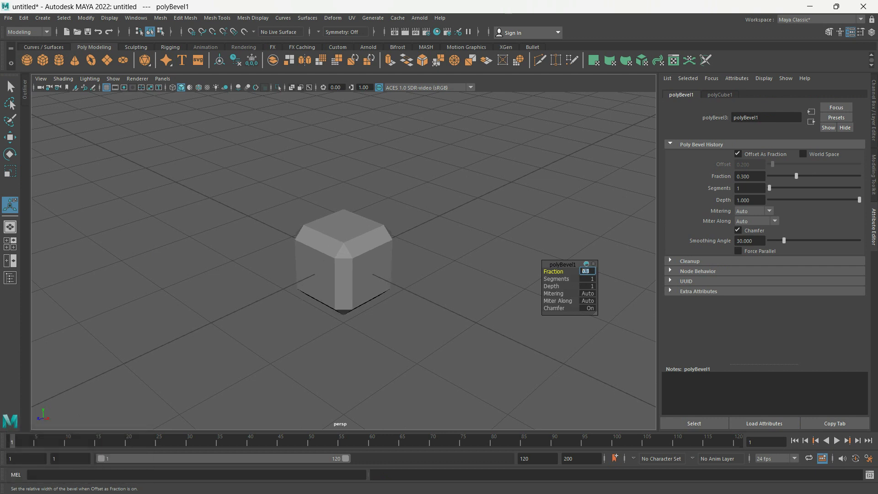
Set the cube bevel's segments to 2
click(557, 279)
click(589, 279)
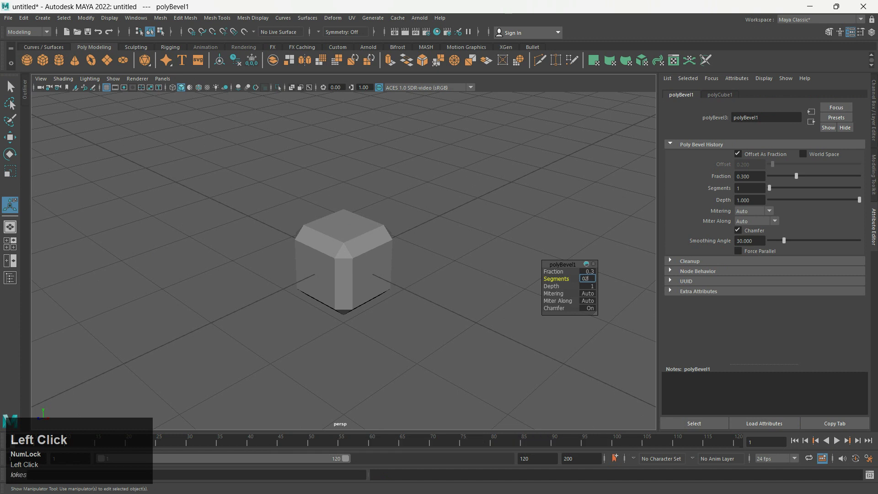
text(2)
key(Return)
scroll(344, 261, down, 3)
Create a MASH network from the beveled cube
click(344, 260)
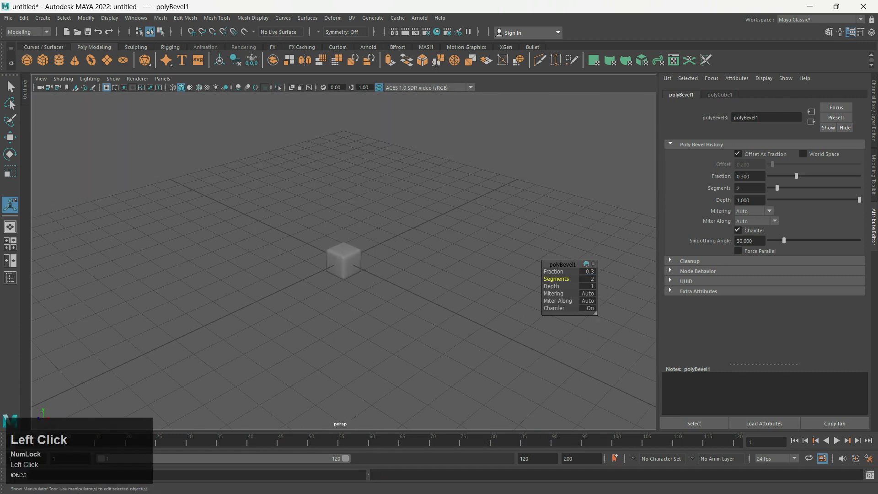
click(402, 274)
click(343, 260)
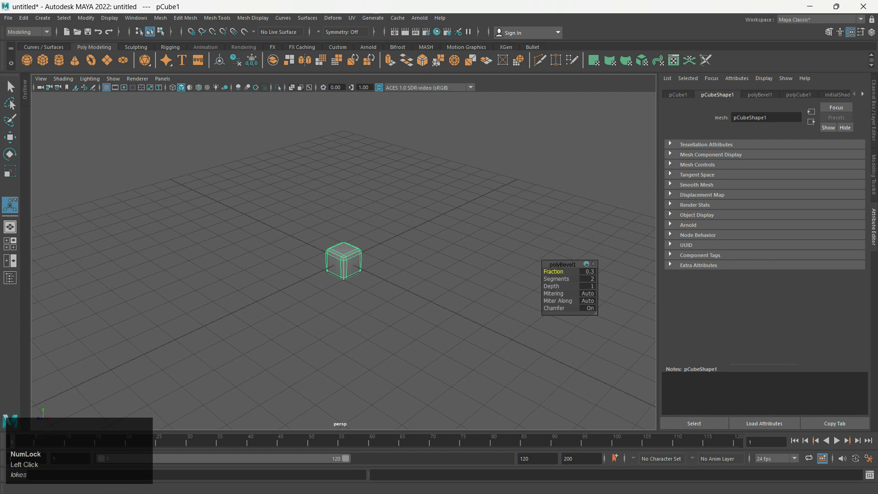
click(426, 47)
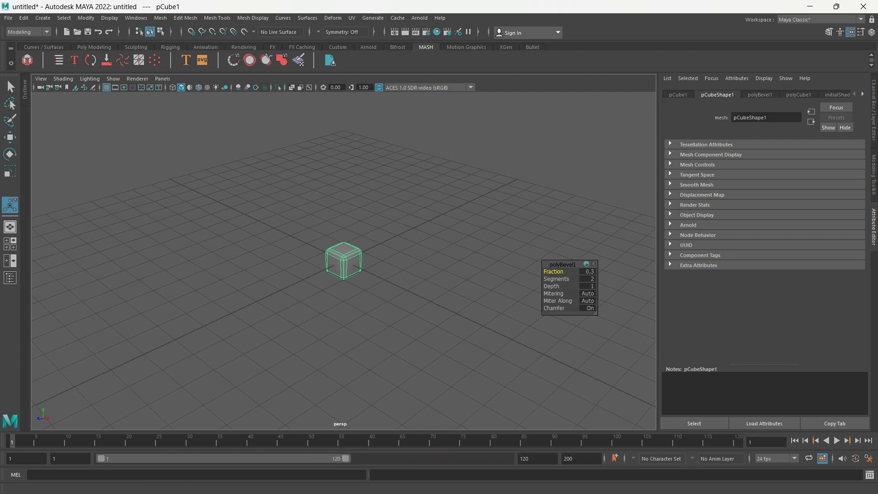
click(28, 60)
click(28, 59)
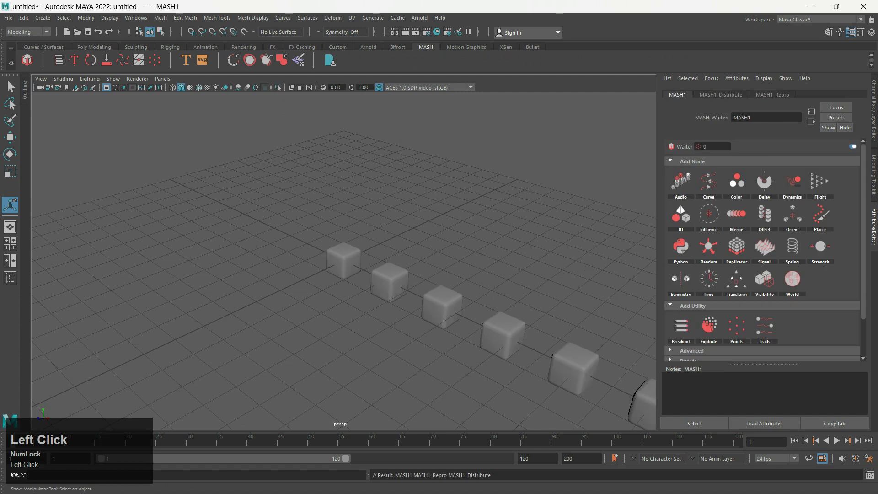
Open the MASH Editor and move it clear of the row of cubes
scroll(343, 256, down, 3)
scroll(343, 256, up, 5)
alt+middle_drag(343, 256, 256, 192)
scroll(256, 192, up, 3)
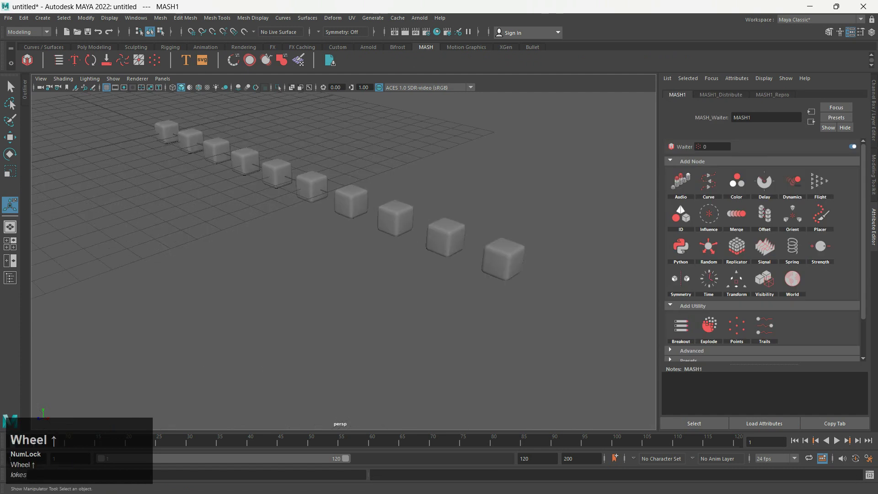
click(59, 59)
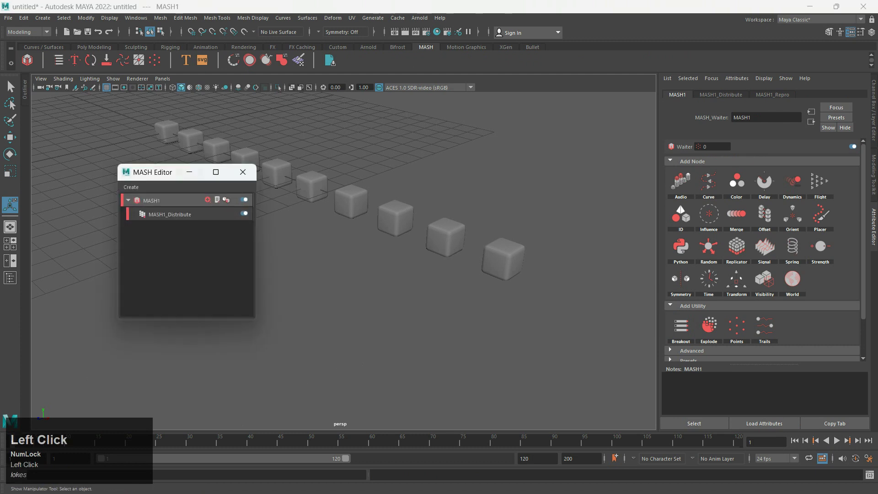
drag(151, 172, 84, 129)
scroll(343, 256, down, 3)
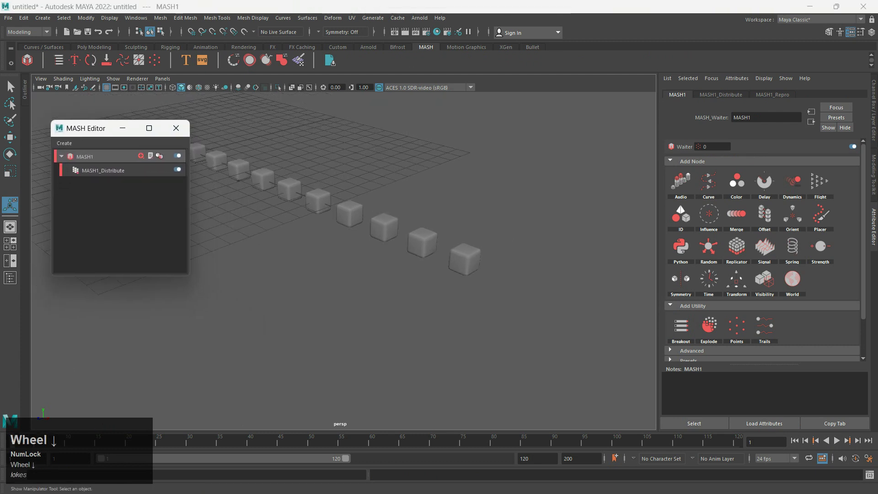
alt+middle_drag(343, 256, 384, 268)
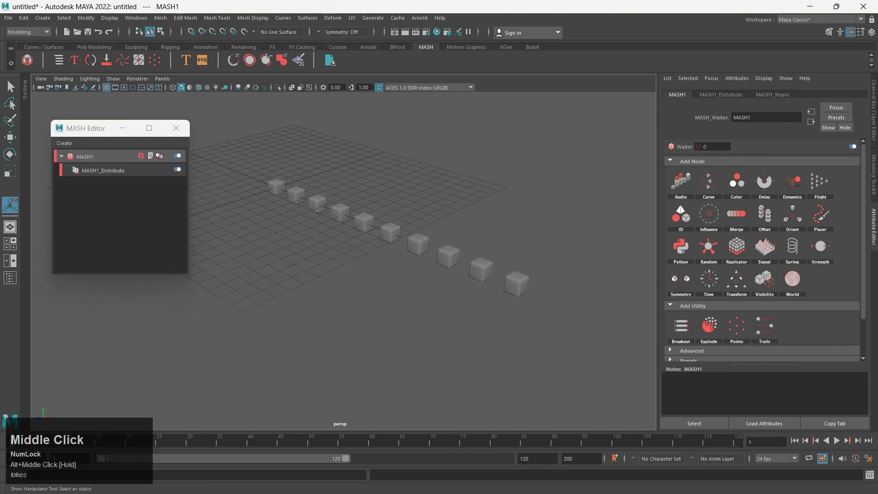
Set the MASH1_Distribute node's number of points to 30
click(103, 170)
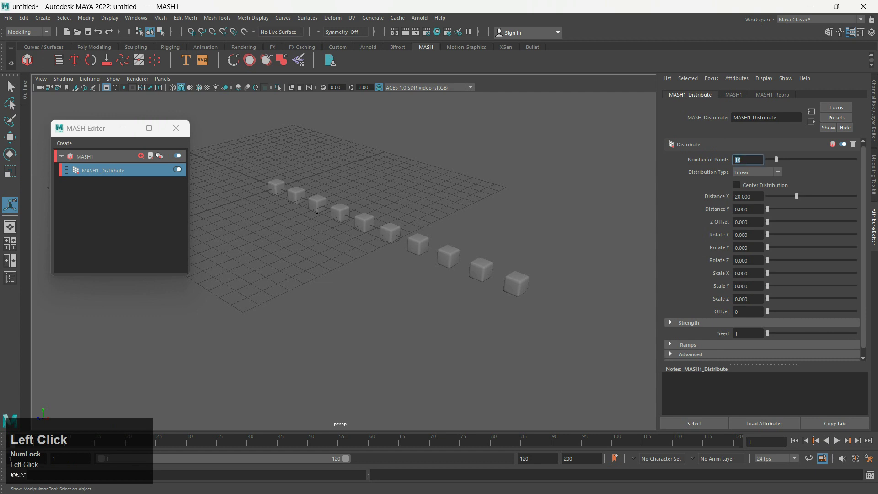
text(25)
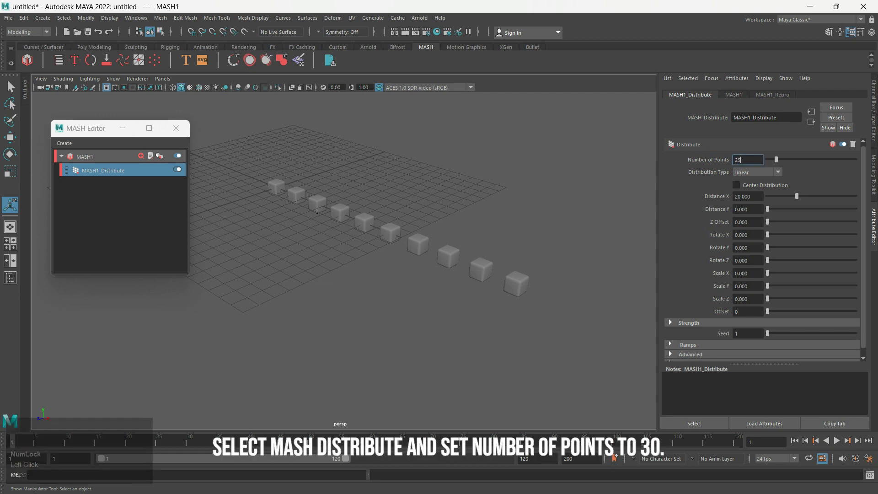
key(BackSpace)
text(30)
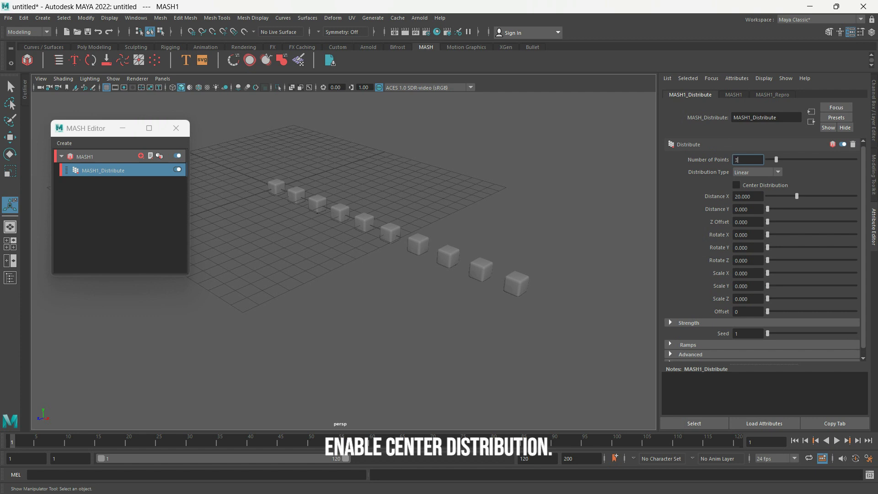
key(Return)
Enable Center Distribution on the MASH1_Distribute node
click(736, 185)
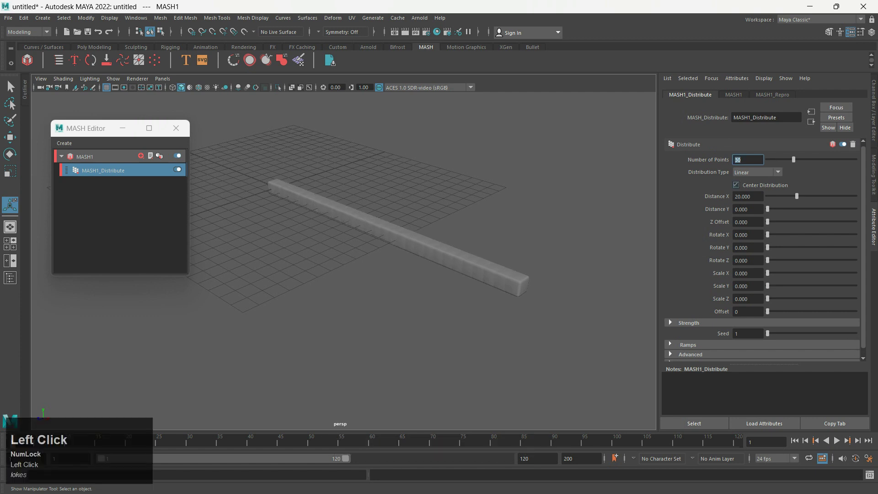
scroll(316, 206, down, 3)
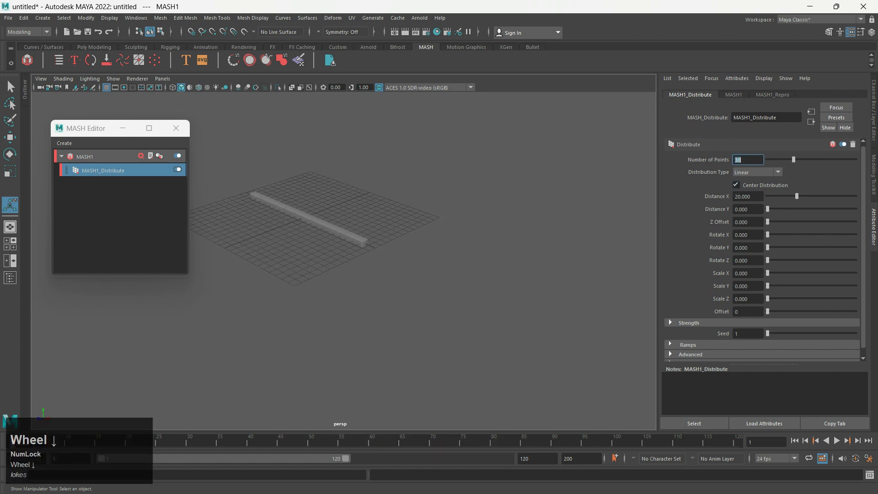
click(736, 185)
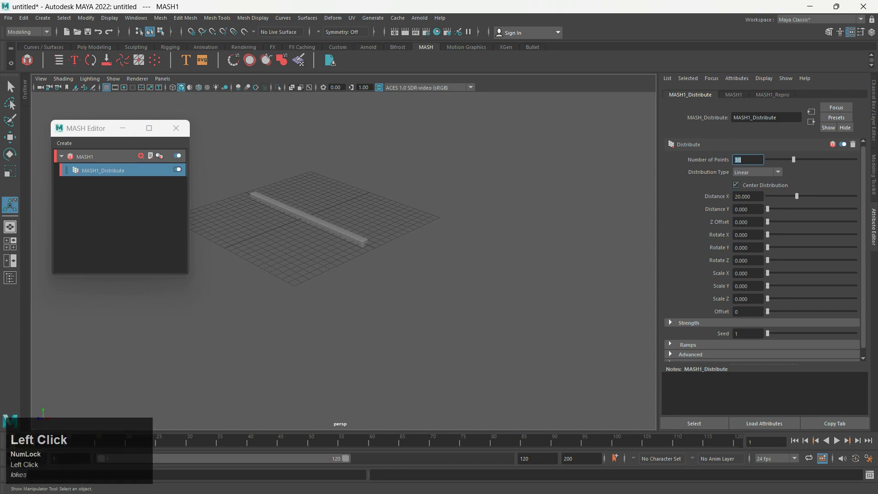
click(736, 185)
scroll(316, 211, up, 2)
scroll(315, 210, down, 1)
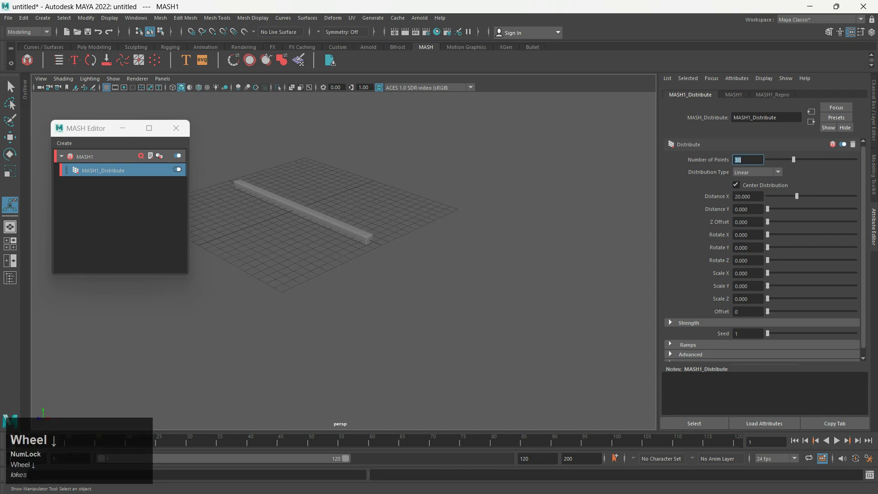
Add a Signal node to the MASH1 network
click(140, 156)
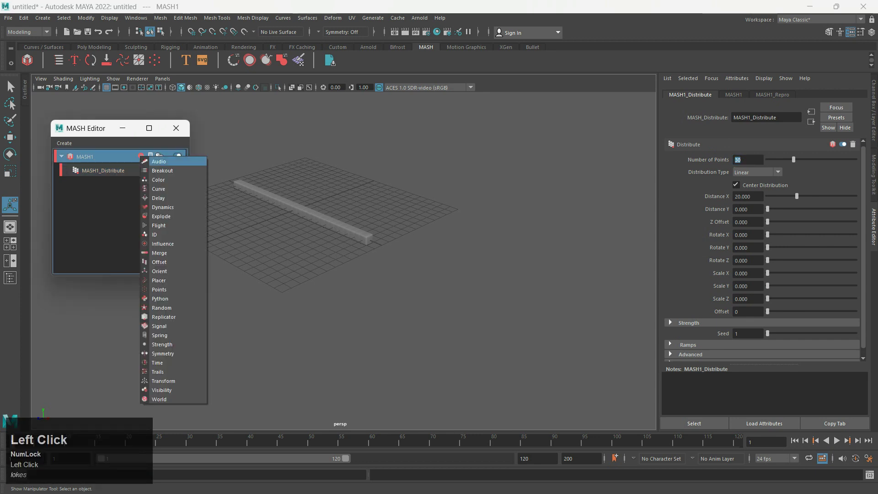
click(110, 214)
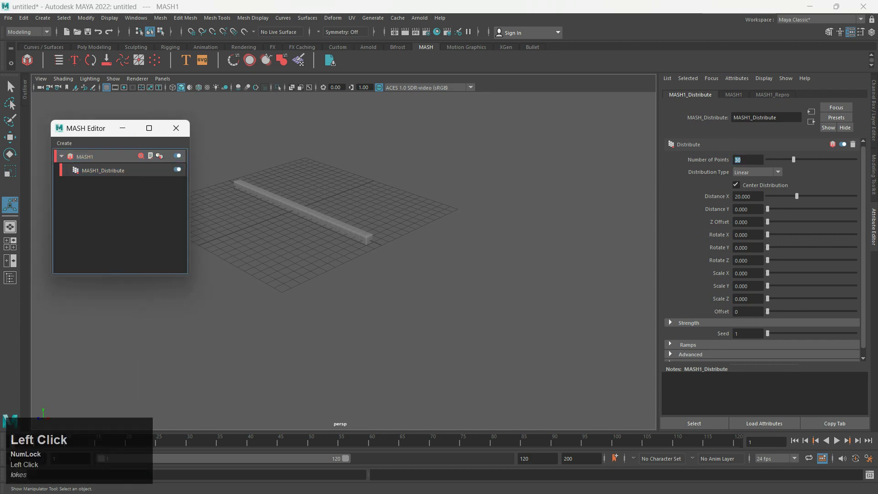
click(140, 155)
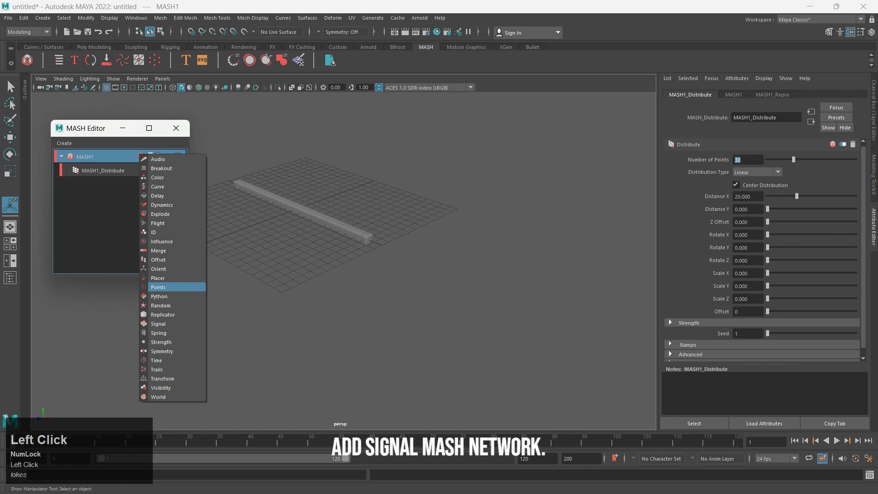
click(159, 324)
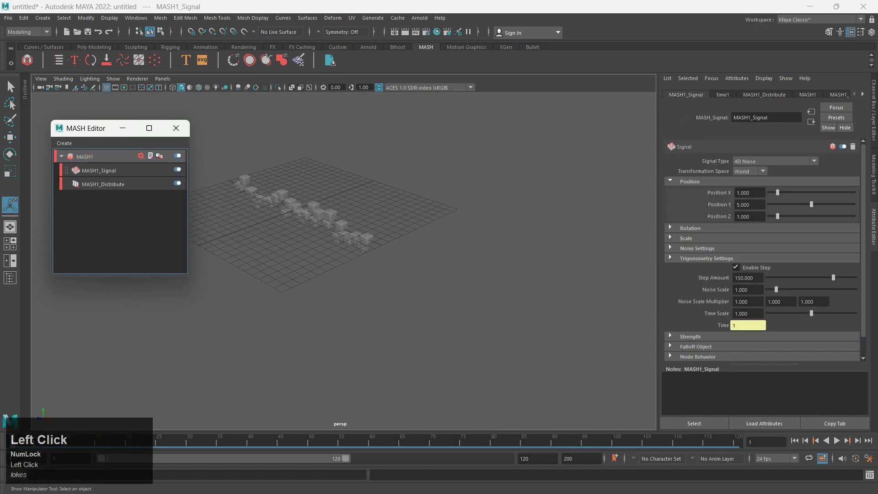
Set both Position X and Position Z of the Signal node to 5
scroll(338, 238, up, 6)
alt+drag(320, 237, 366, 204)
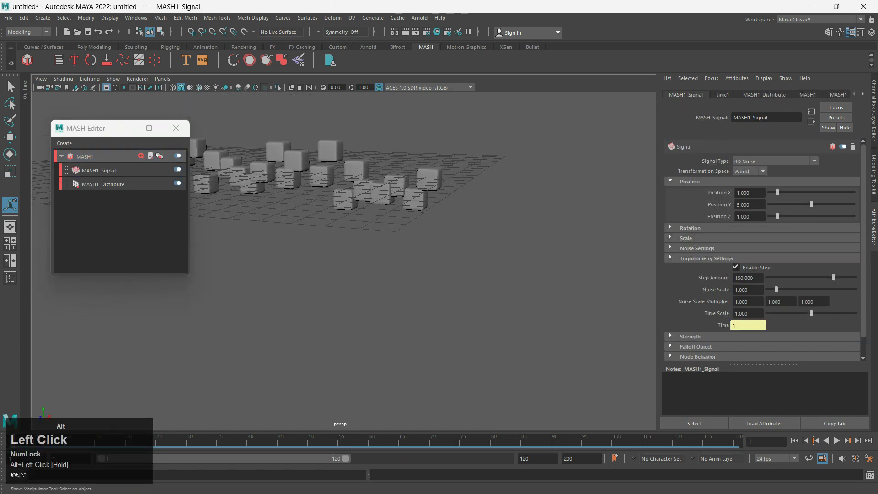
scroll(361, 206, down, 2)
alt+middle_drag(361, 206, 469, 237)
scroll(469, 237, up, 4)
scroll(469, 236, down, 2)
alt+drag(375, 206, 352, 201)
drag(778, 193, 811, 193)
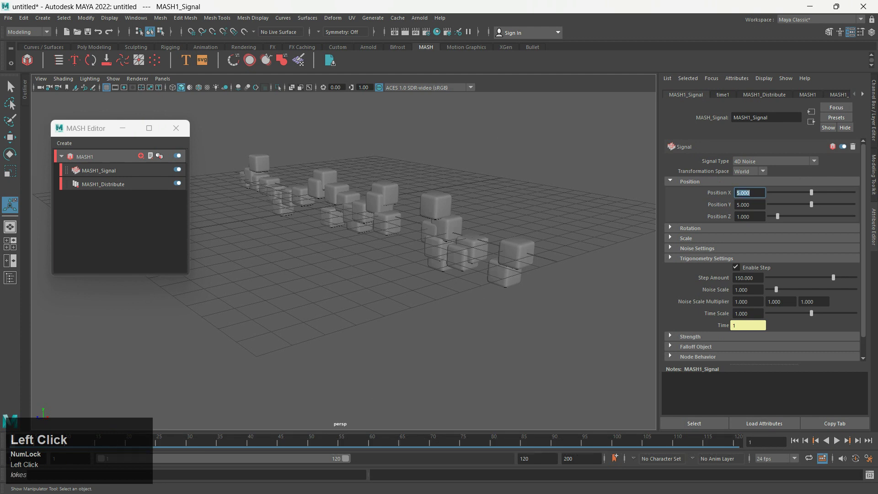
drag(777, 216, 804, 216)
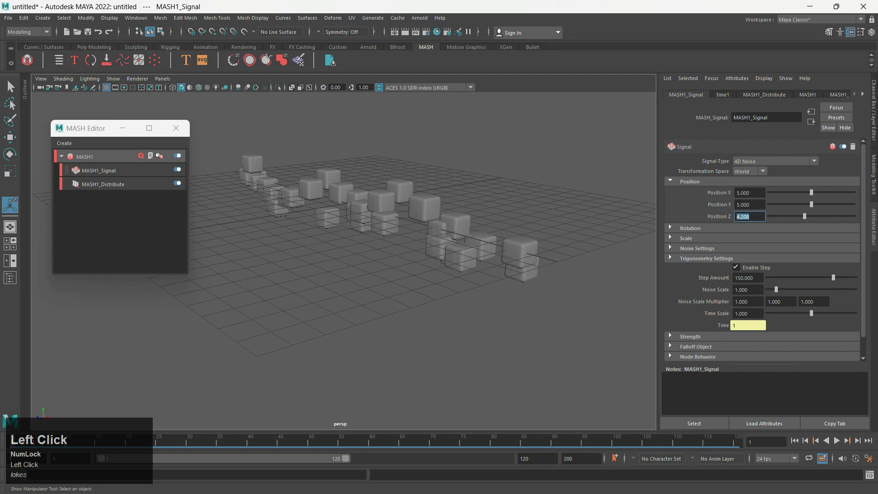
Set the Signal node's Position Y to 3
scroll(343, 219, down, 4)
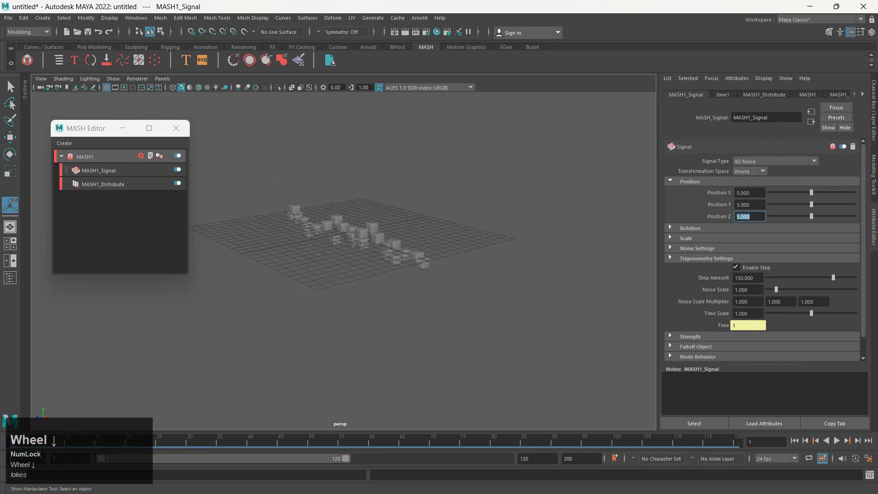
alt+drag(348, 229, 340, 252)
scroll(340, 252, up, 4)
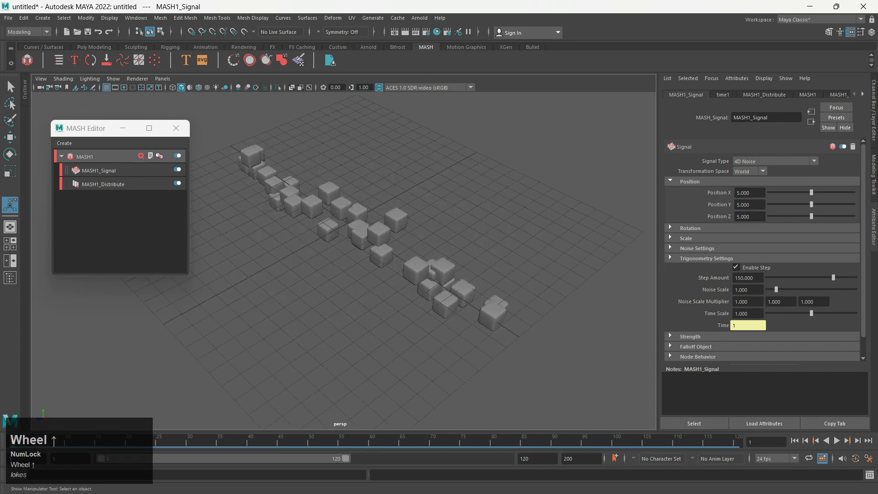
drag(811, 205, 792, 204)
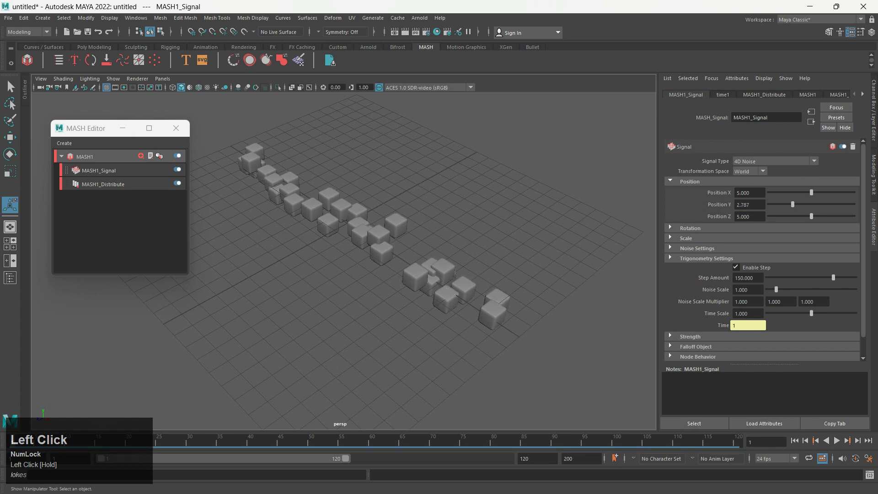
text(3)
key(Return)
Expand the Signal node's rotation settings and set Rotation X and Rotation Y to 50
scroll(343, 229, down, 2)
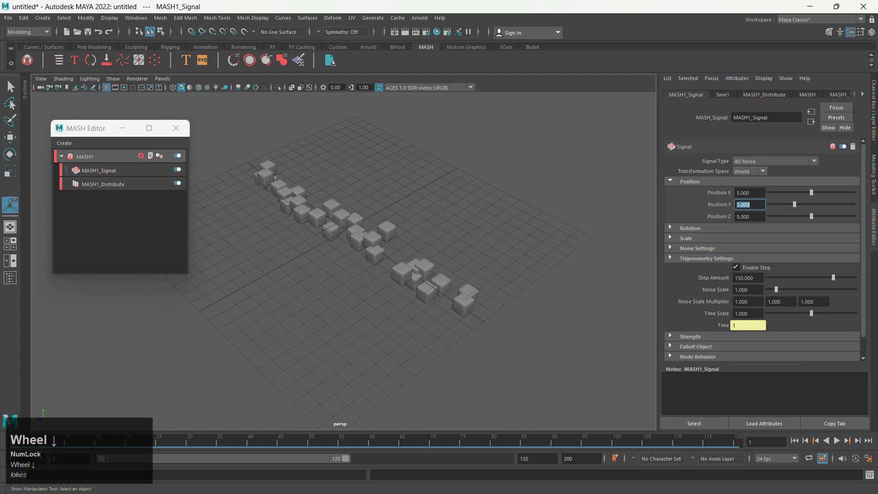
scroll(343, 229, down, 3)
alt+drag(343, 251, 313, 235)
click(690, 228)
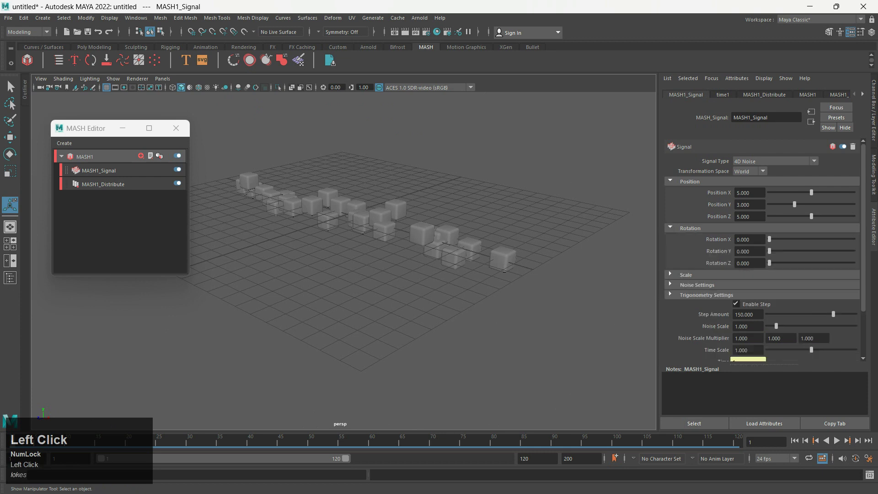
drag(769, 239, 733, 240)
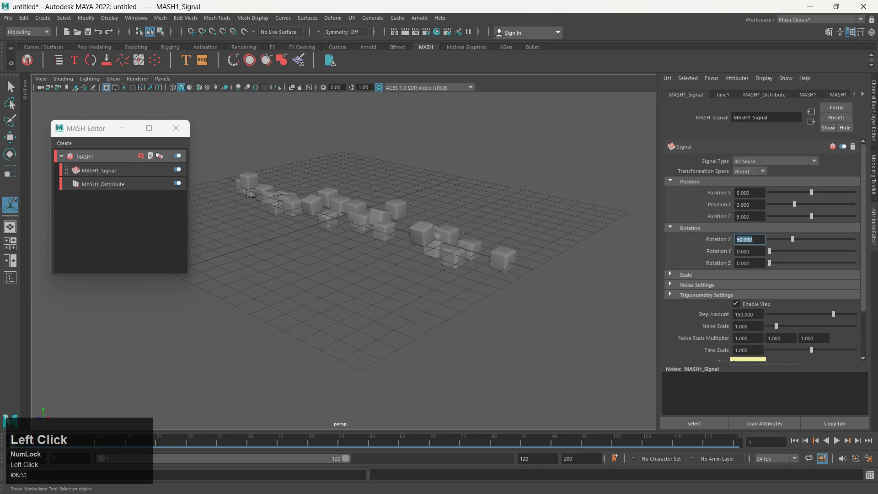
drag(769, 251, 811, 251)
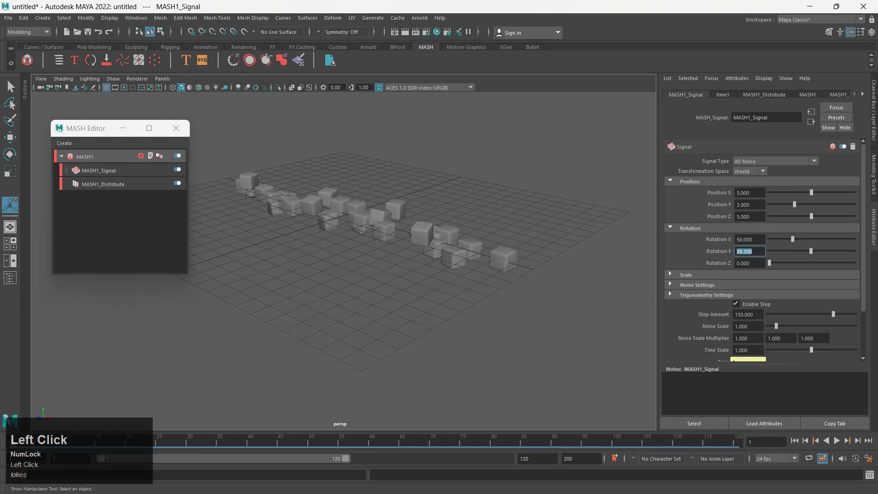
text(50)
key(Return)
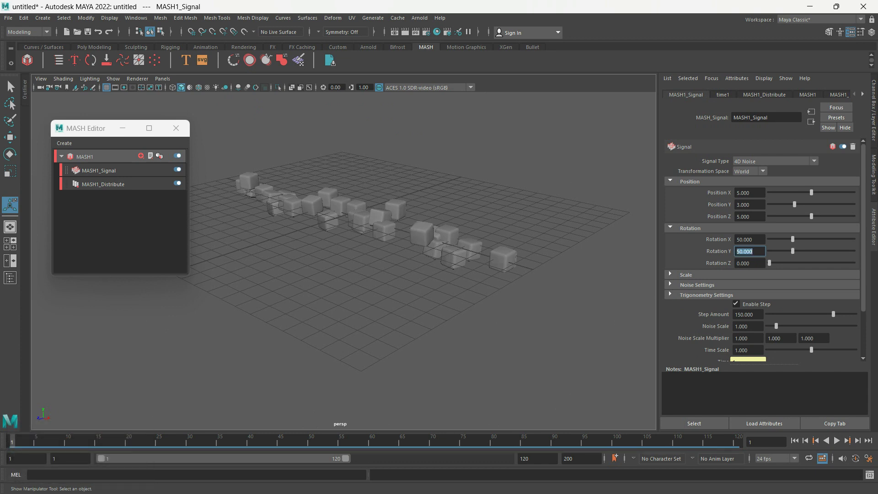
Set the Signal node's Rotation Z to 50
click(746, 263)
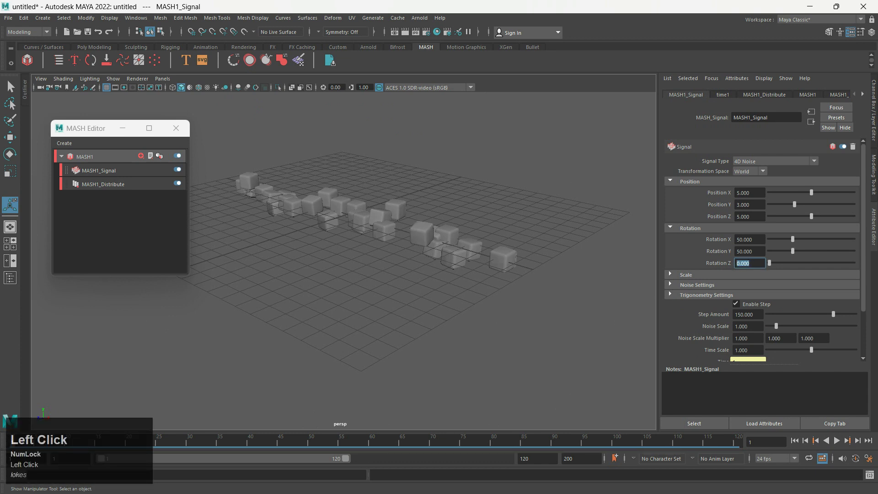
scroll(394, 205, down, 3)
alt+drag(395, 204, 408, 185)
scroll(408, 186, up, 4)
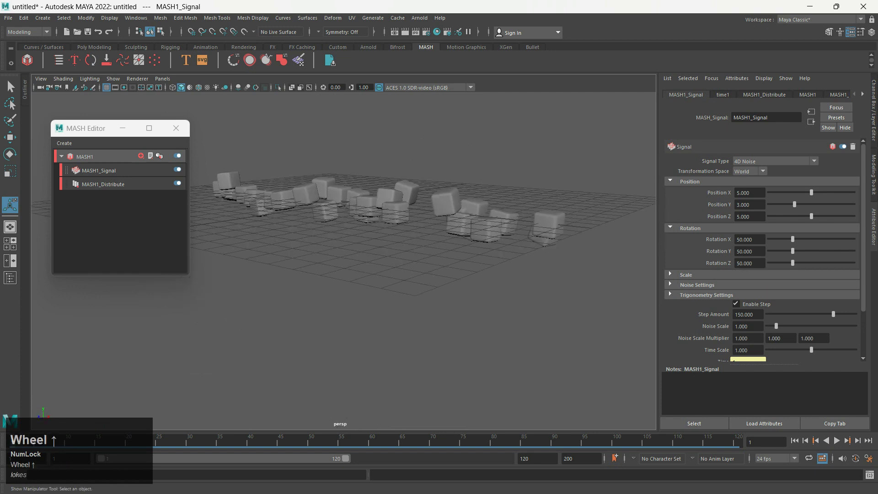
alt+drag(366, 229, 357, 256)
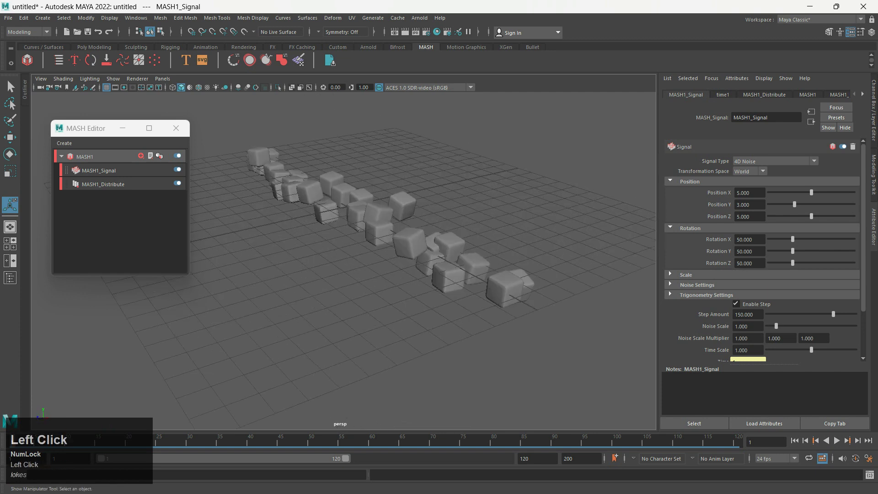
Collapse the Signal node's rotation settings, expand its scale settings and set Scale X to 3
click(689, 229)
click(686, 239)
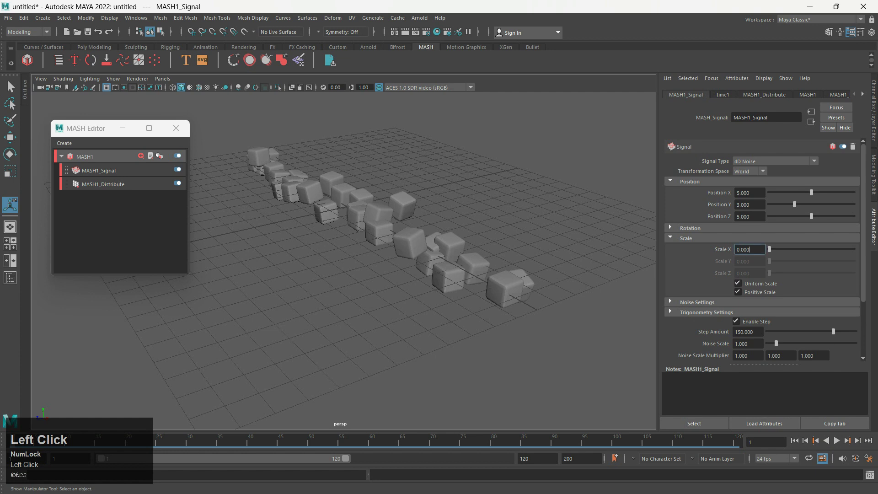
drag(769, 250, 786, 249)
scroll(347, 238, down, 4)
alt+drag(347, 246, 371, 247)
scroll(389, 213, up, 4)
drag(785, 249, 797, 250)
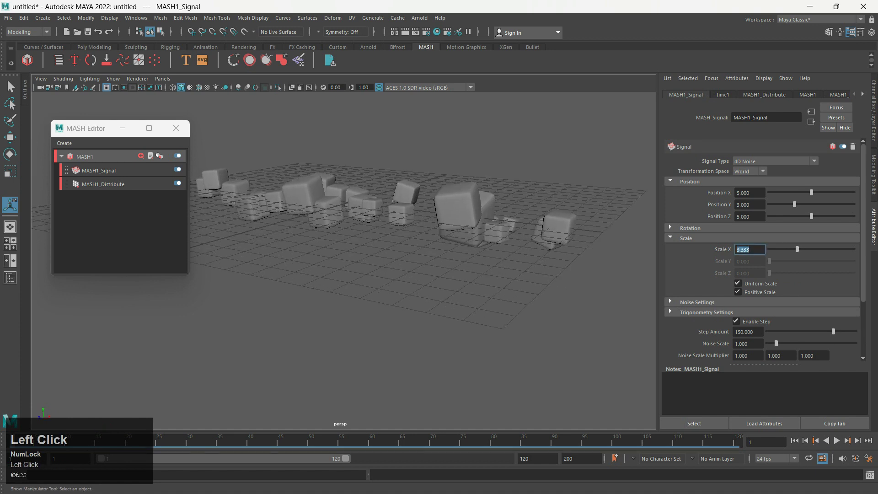
text(3)
Examine the size variation of the cubes from several angles and distances
scroll(411, 256, down, 4)
alt+drag(411, 256, 396, 290)
scroll(394, 327, up, 7)
scroll(394, 327, down, 4)
alt+drag(361, 220, 336, 249)
scroll(343, 229, down, 2)
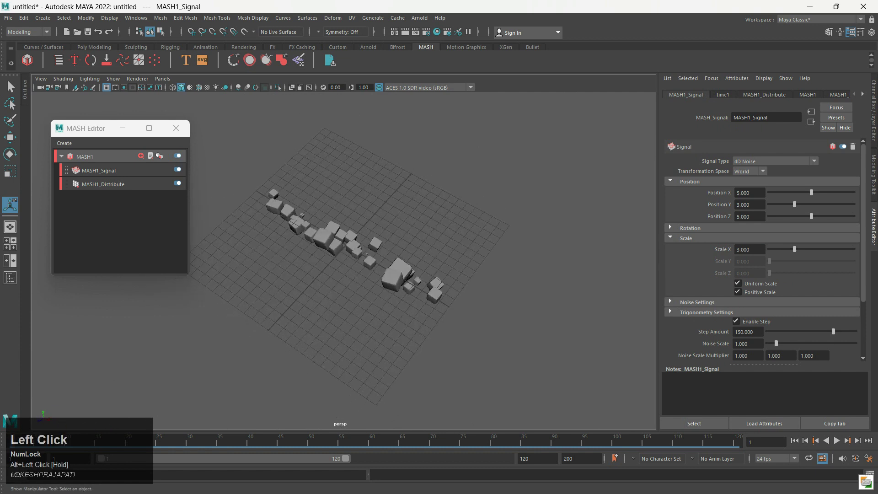
scroll(336, 250, down, 3)
scroll(343, 229, up, 3)
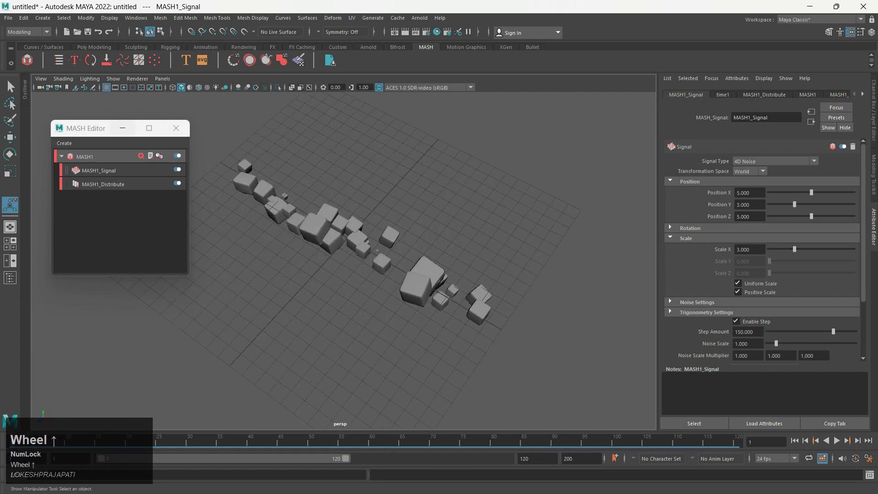
Start the EP Curve tool and switch to a maximized top view with free space above the cubes
drag(92, 128, 76, 133)
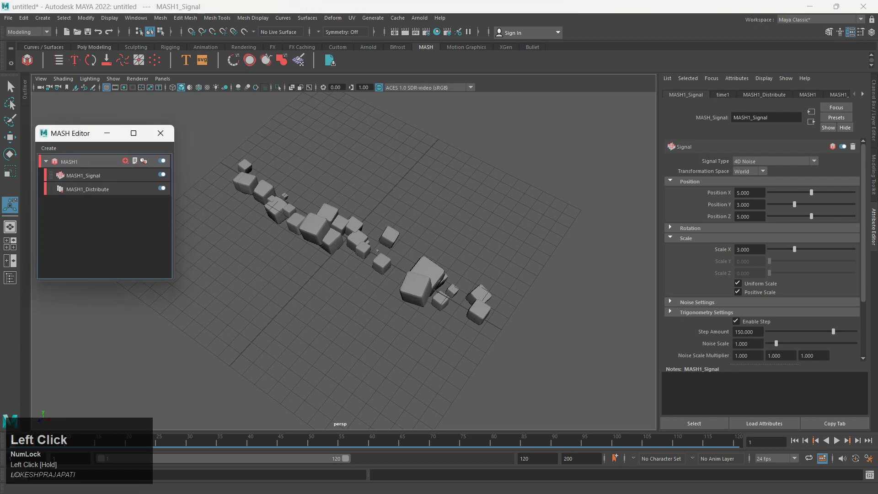
click(94, 47)
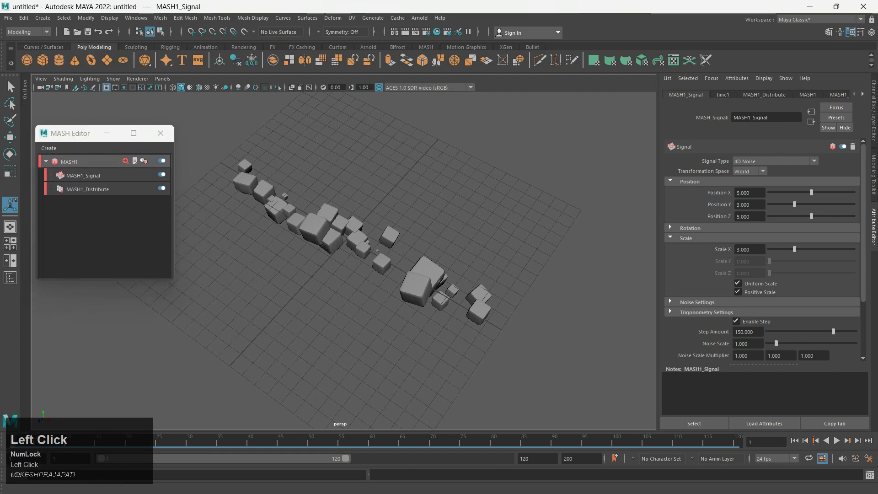
click(43, 48)
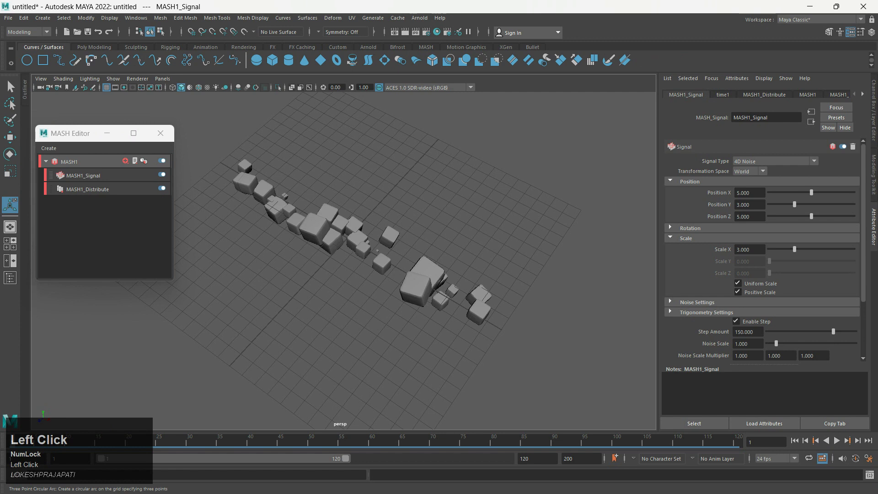
click(59, 60)
key(space)
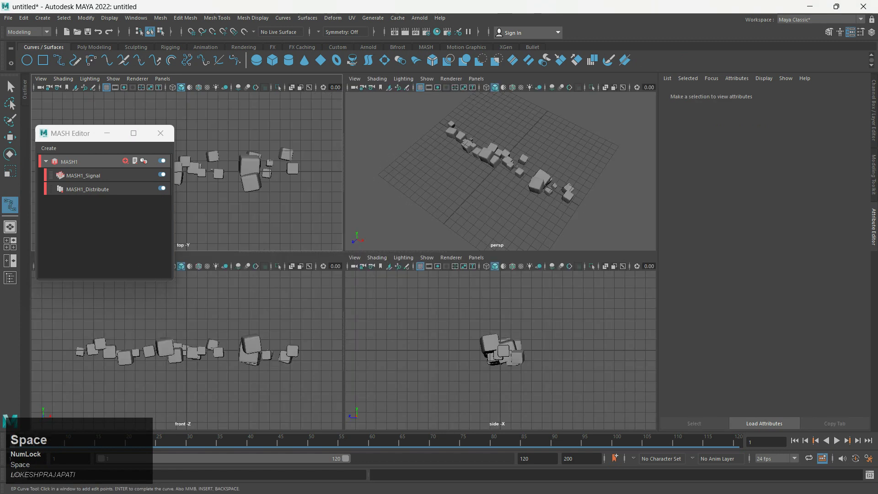
key(space)
scroll(343, 261, down, 5)
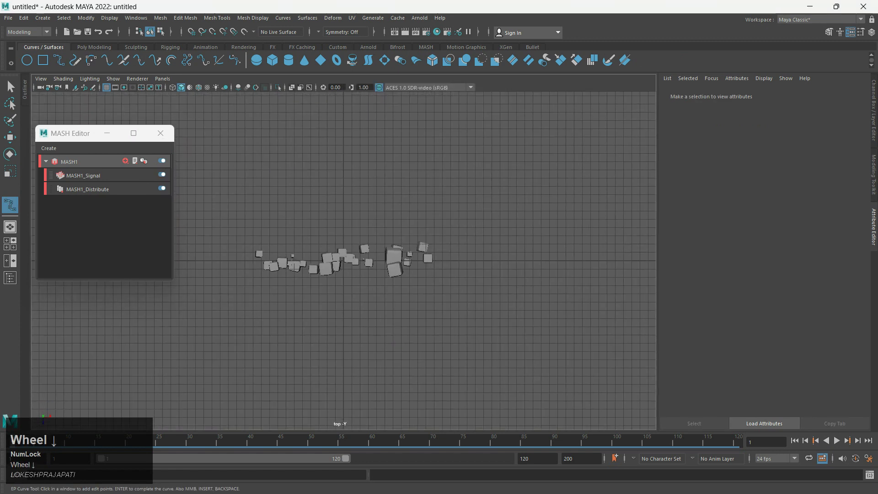
scroll(343, 260, up, 1)
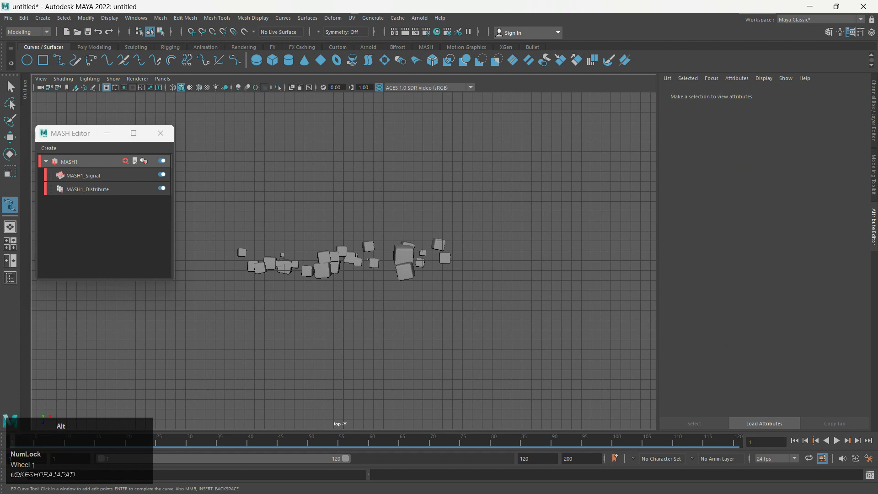
alt+middle_drag(229, 160, 284, 200)
Place the first points of a figure-eight EP curve above the cubes, forming the left arch and the right loop
click(284, 199)
click(339, 151)
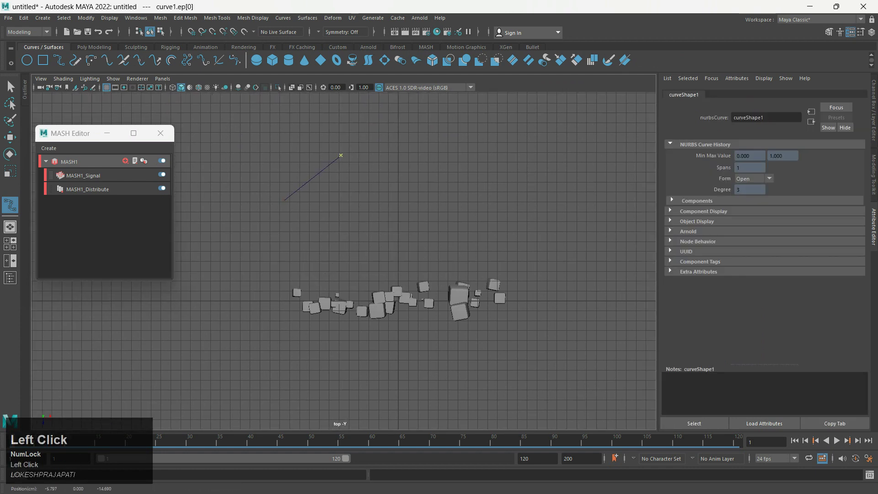
click(399, 147)
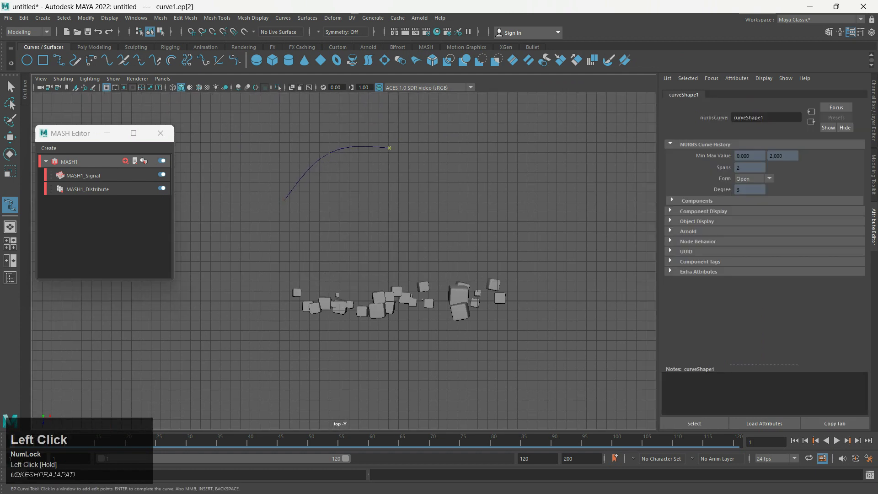
click(441, 205)
drag(525, 255, 521, 258)
click(594, 222)
click(591, 158)
click(494, 145)
drag(494, 146, 537, 125)
click(469, 157)
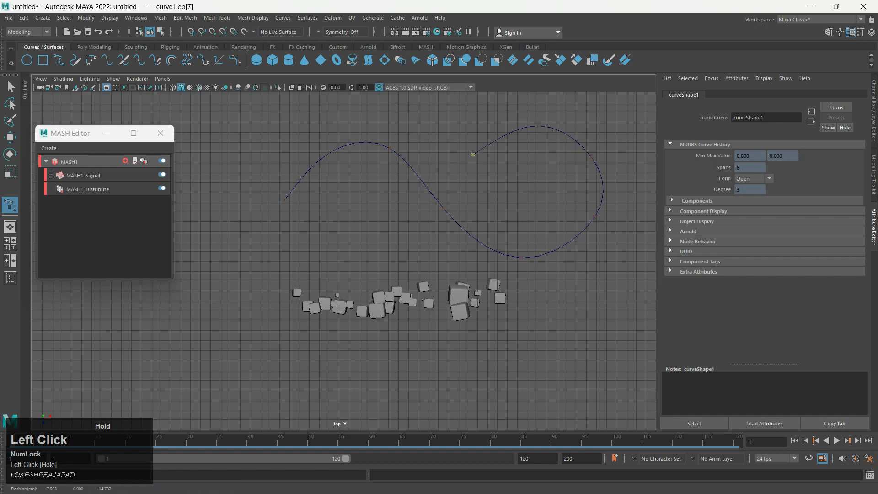
Continue the EP curve across itself and around the lower left lobe back to its start point, and finish it
drag(431, 235, 424, 239)
click(360, 264)
click(356, 269)
scroll(357, 269, up, 1)
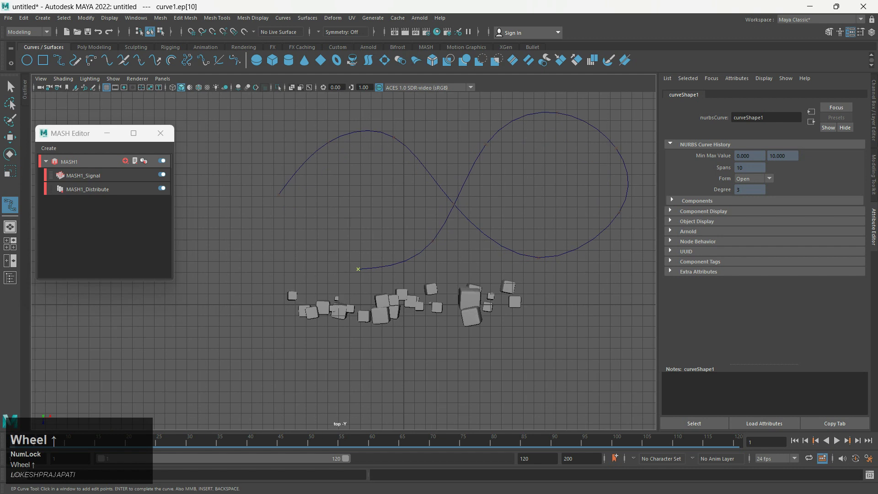
drag(275, 191, 294, 233)
click(276, 199)
drag(278, 194, 279, 193)
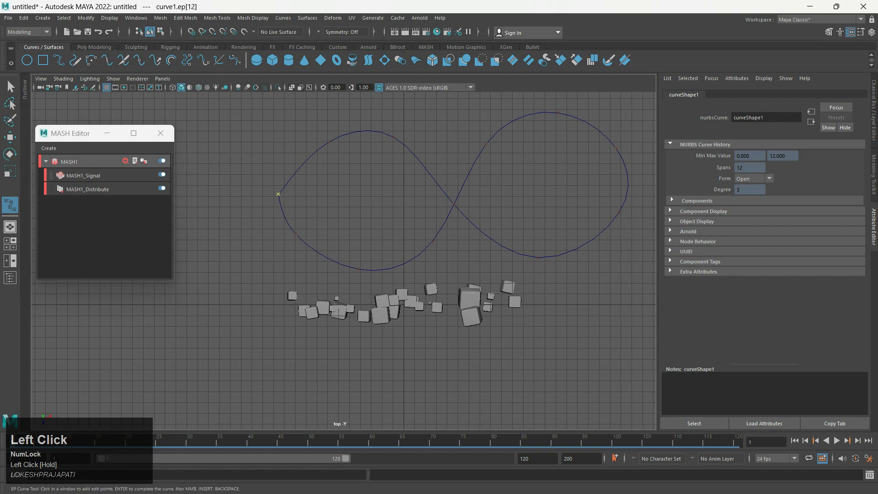
key(Return)
Show the curve's control vertices and move the one just above the start point up and outward to round the left lobe
key(v)
click(329, 201)
click(279, 193)
right_drag(279, 192, 226, 191)
scroll(344, 261, up, 4)
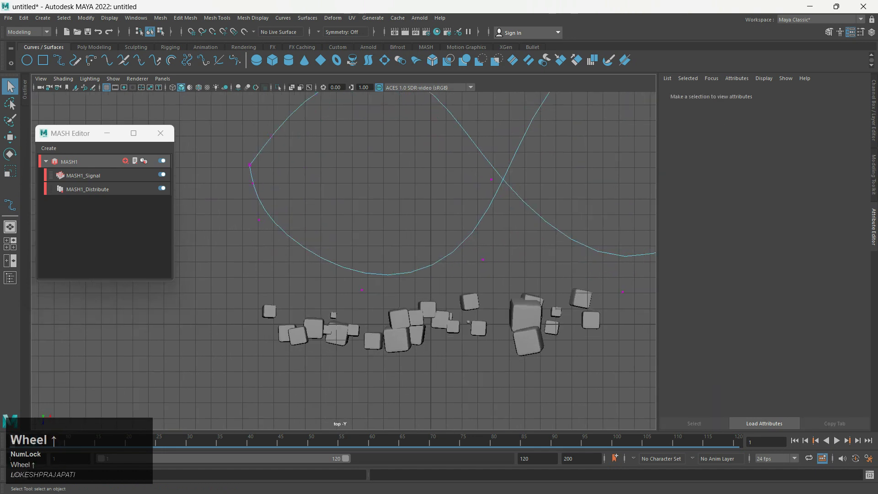
scroll(344, 260, down, 1)
alt+middle_drag(344, 228, 372, 304)
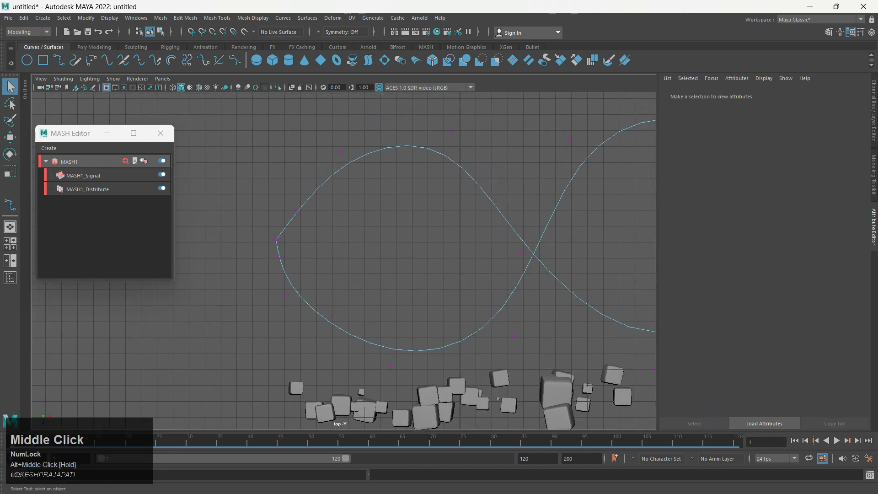
click(298, 210)
key(w)
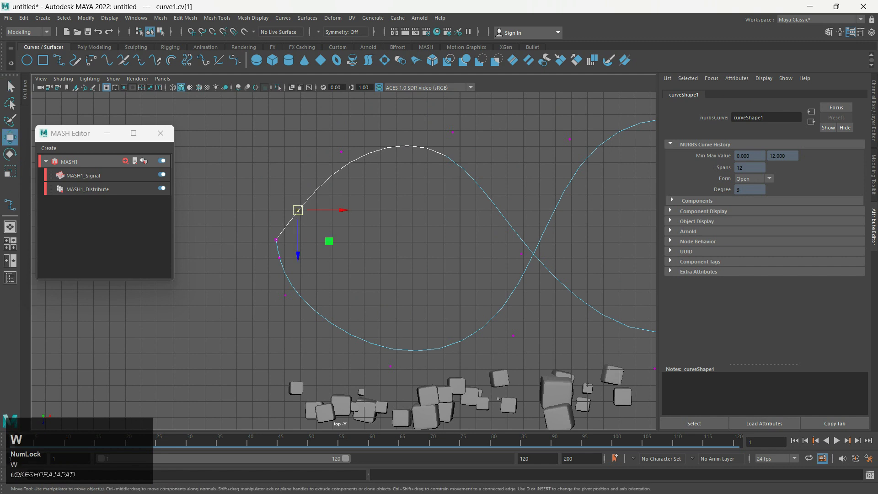
drag(298, 253, 297, 234)
drag(343, 190, 325, 190)
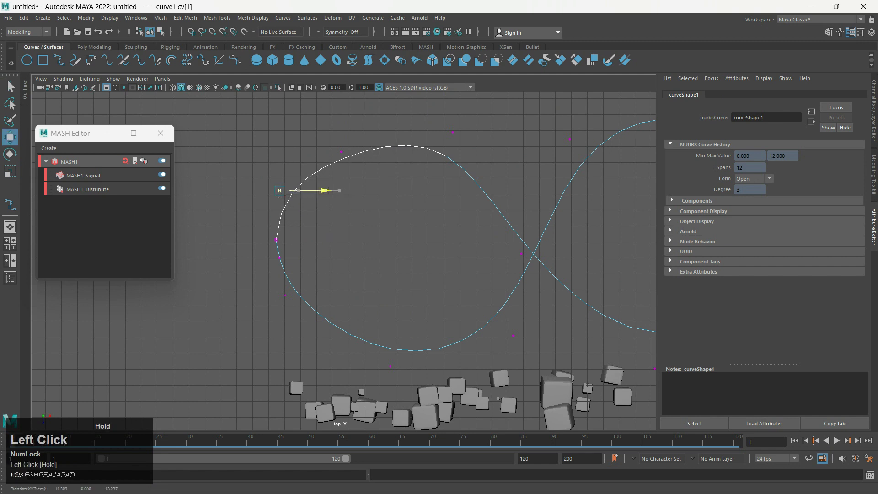
Adjust the control vertices at the curve's coincident end points and along the upper part of the left lobe to smooth its outline
click(278, 239)
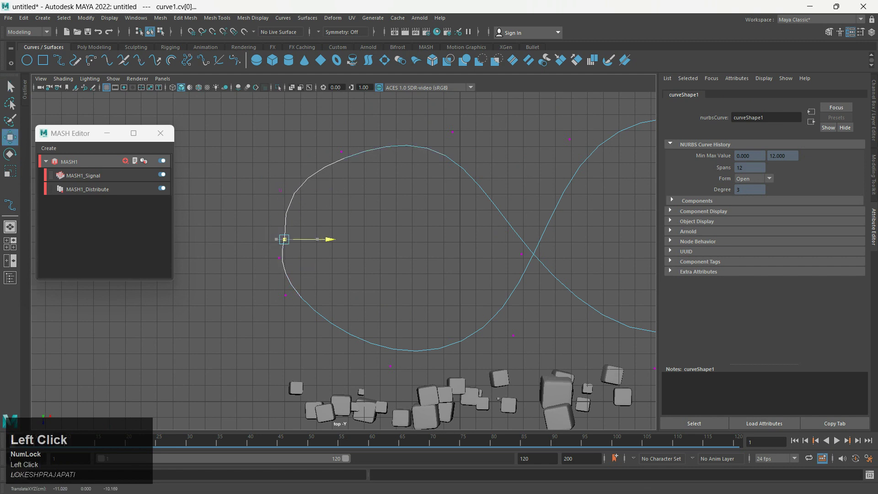
click(266, 293)
drag(280, 289, 346, 295)
drag(268, 231, 330, 248)
click(281, 190)
drag(251, 136, 347, 203)
drag(356, 170, 365, 171)
drag(319, 216, 320, 196)
click(452, 132)
drag(497, 133, 520, 133)
Move the control vertices on the lower-left side of the left lobe to even out its bend
drag(270, 230, 286, 302)
drag(331, 257, 334, 256)
mouse_move(289, 302)
mouse_down()
mouse_move(289, 293)
mouse_move(289, 306)
mouse_up()
click(289, 258)
click(297, 295)
drag(297, 339, 297, 364)
drag(344, 320, 338, 319)
Move the upper-right control vertex of the left lobe outward and a bottom vertex of the right lobe inward
scroll(338, 319, down, 2)
alt+middle_drag(339, 320, 219, 307)
click(326, 149)
drag(372, 150, 379, 149)
click(465, 332)
drag(511, 332, 495, 332)
Adjust the control vertices on the right lobe's outer side and top, and those near the crossing, to make the lobe rounder
drag(551, 160, 599, 269)
drag(544, 280, 544, 281)
click(400, 155)
drag(446, 155, 421, 155)
click(362, 243)
drag(408, 243, 396, 243)
click(492, 126)
drag(492, 126, 493, 140)
click(536, 199)
Shift the bottom and outer control vertices of the right lobe inward and refine its upper side into a round shape
drag(442, 321, 461, 337)
drag(495, 332, 459, 332)
drag(544, 269, 561, 285)
drag(598, 277, 587, 277)
drag(541, 322, 541, 347)
drag(405, 324, 423, 341)
drag(527, 191, 584, 199)
drag(539, 245, 538, 234)
drag(485, 132, 502, 148)
drag(540, 140, 523, 140)
Fine-tune the control vertices at the inner tops of both lobes and at the crossing to balance the figure-eight
drag(367, 147, 385, 162)
drag(376, 200, 375, 198)
drag(421, 152, 410, 153)
drag(328, 133, 347, 150)
drag(333, 195, 332, 207)
drag(332, 162, 365, 159)
click(349, 243)
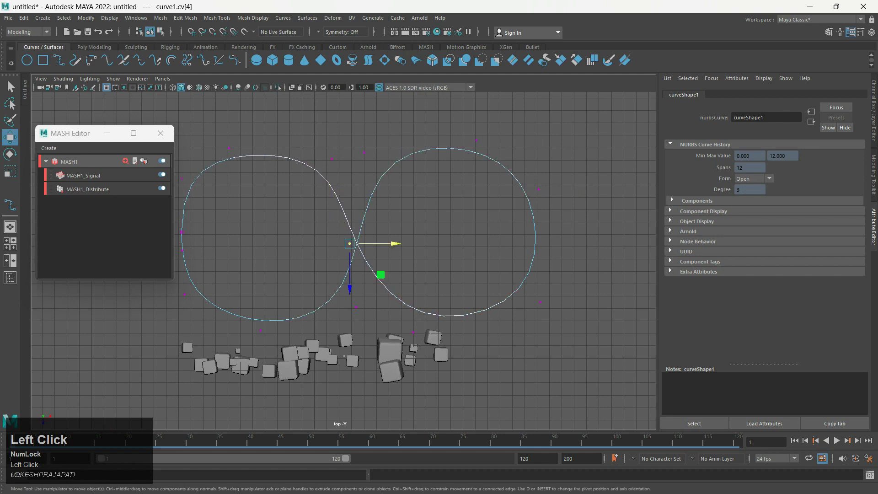
drag(387, 244, 393, 243)
drag(356, 289, 356, 289)
Return to object mode, select the whole curve, center its pivot and freeze its transformations
scroll(361, 283, down, 3)
right_drag(418, 177, 444, 166)
scroll(444, 174, down, 3)
click(451, 183)
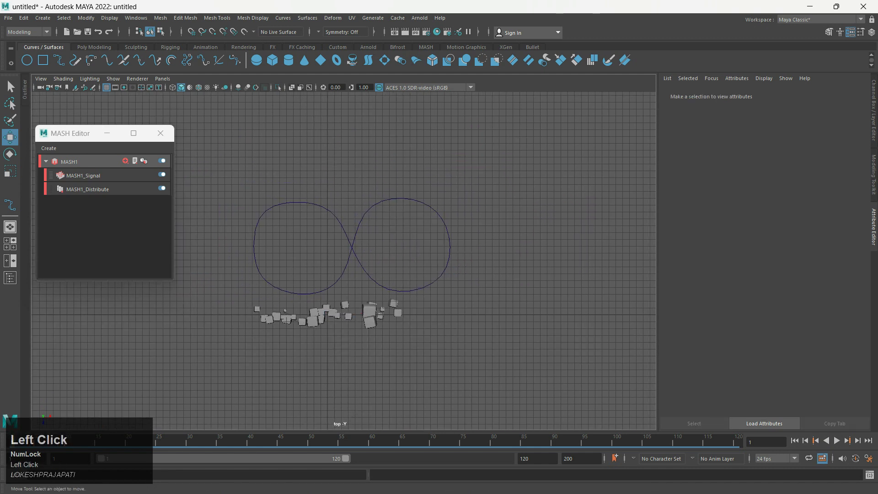
click(437, 213)
scroll(438, 213, up, 3)
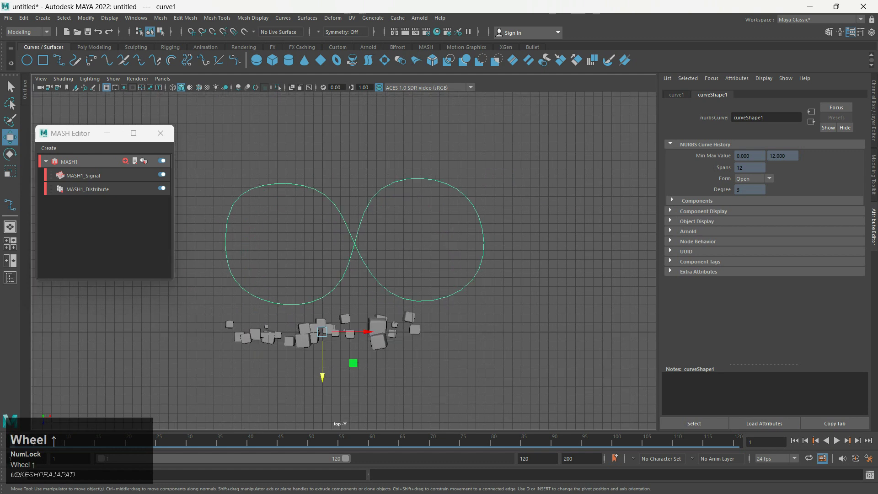
click(94, 47)
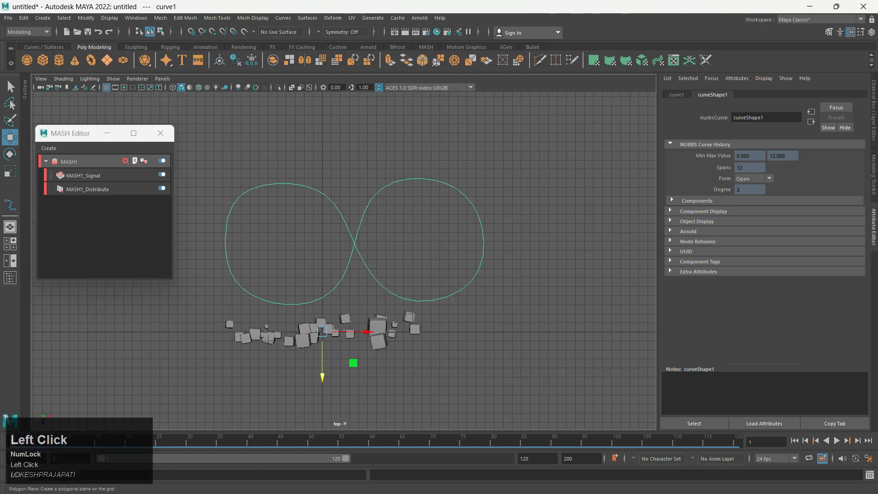
click(219, 60)
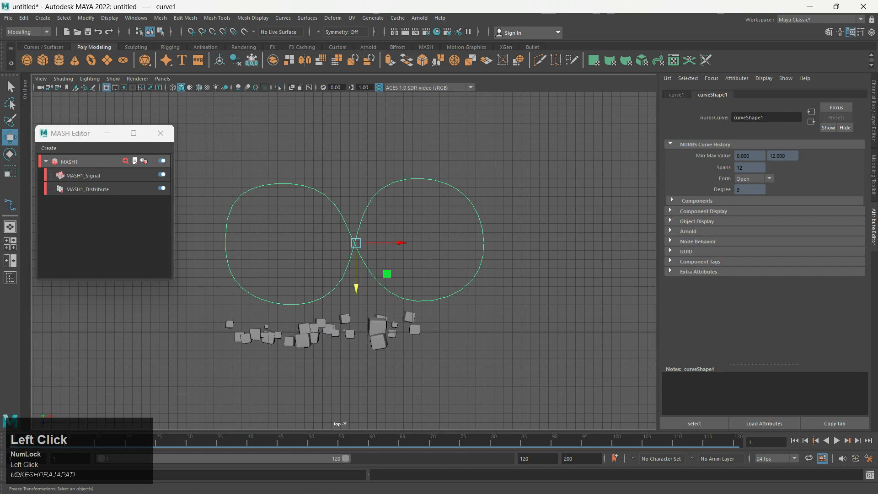
click(251, 60)
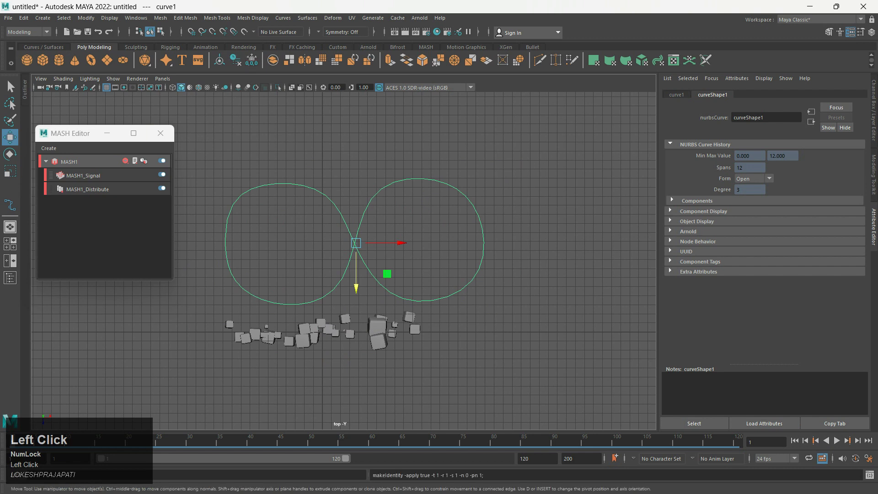
Add a Curve node to the MASH1 network and show the Outliner with the MASH Editor moved clear of it
click(125, 162)
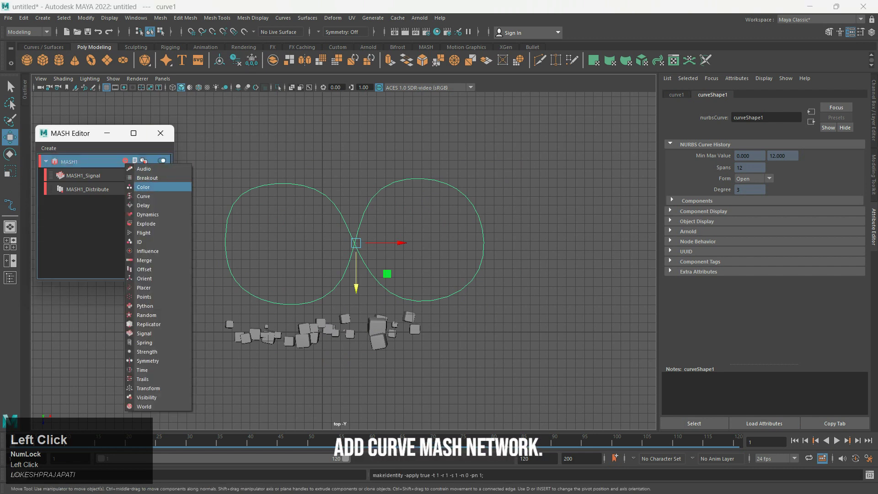
click(143, 196)
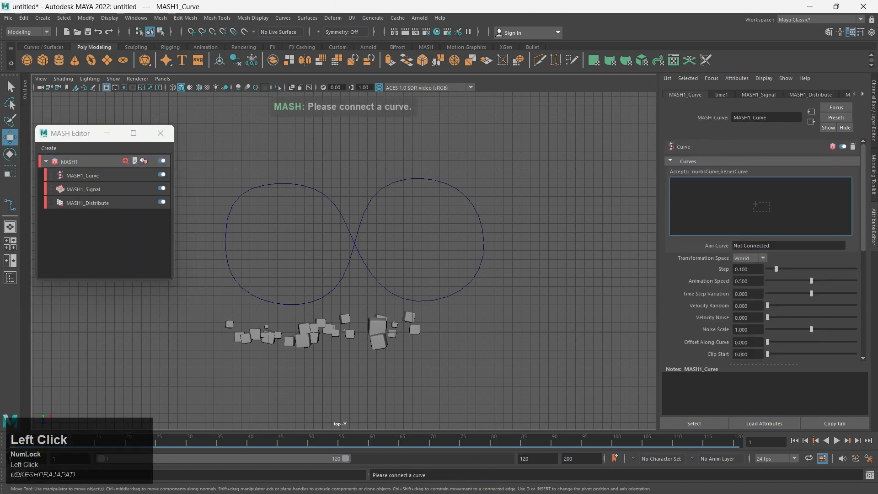
click(10, 277)
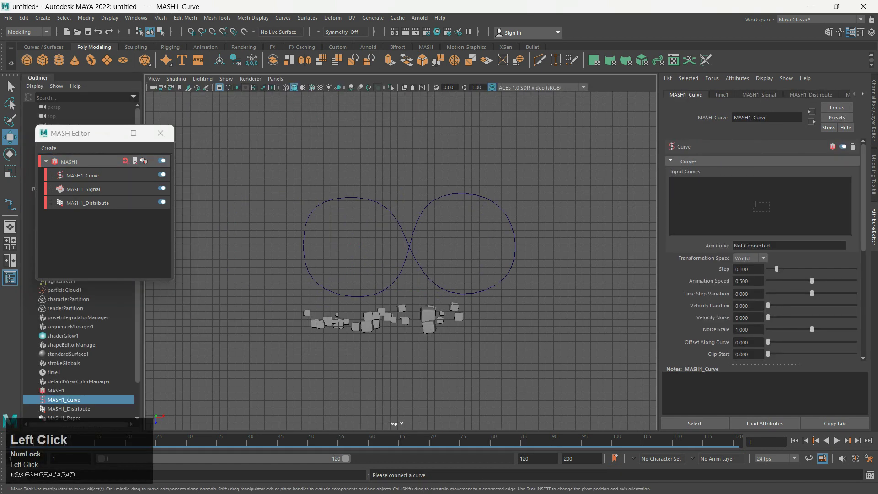
drag(86, 133, 233, 113)
Connect curve1 to the MASH1_Curve node as its input curve
drag(386, 194, 454, 232)
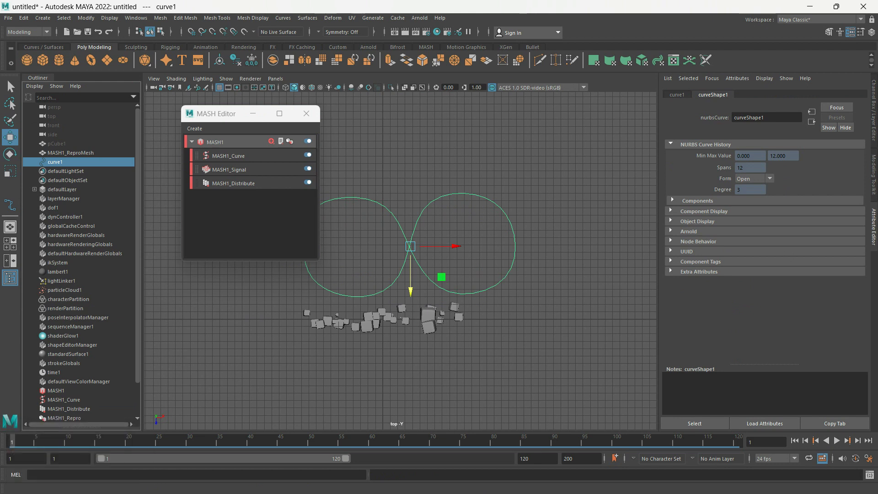
click(228, 155)
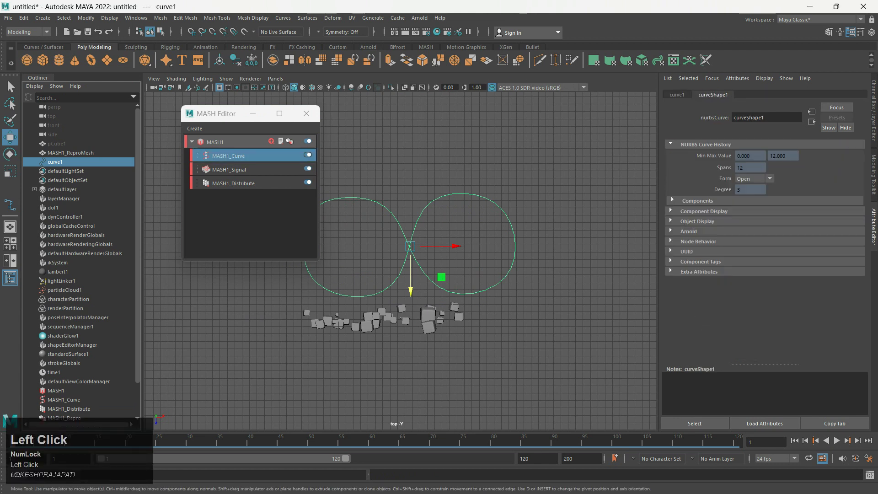
click(229, 156)
middle_drag(55, 162, 761, 206)
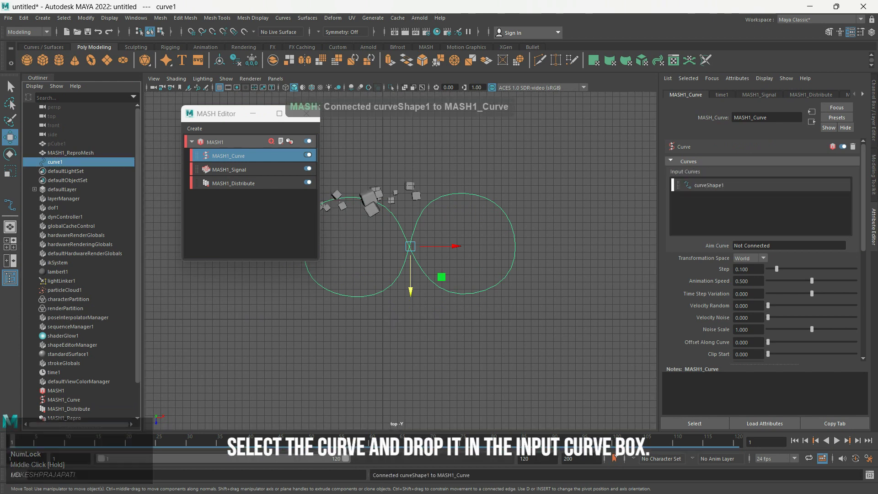
Move the MASH Editor clear of the curve and play the animation from the first frame
drag(215, 113, 154, 133)
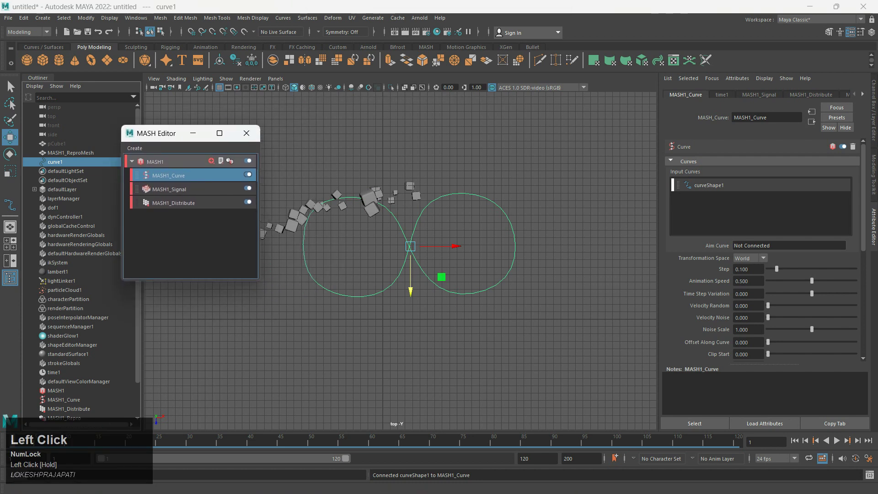
click(795, 441)
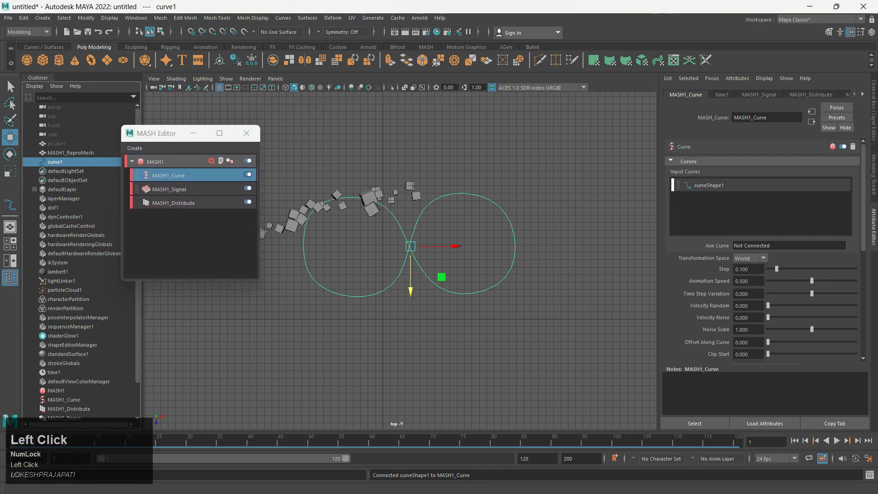
click(837, 440)
click(836, 440)
click(794, 441)
Try a Step of 0.132 on the MASH1_Curve node and undo it
scroll(764, 256, down, 3)
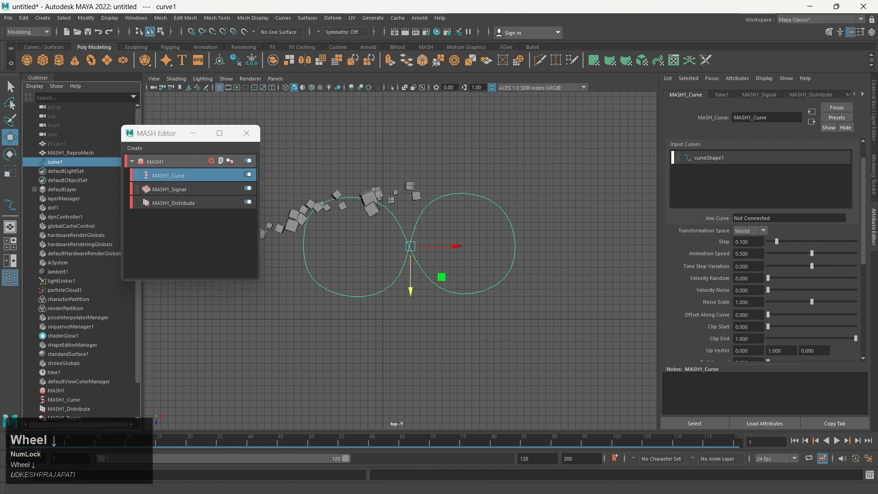
drag(777, 214, 781, 214)
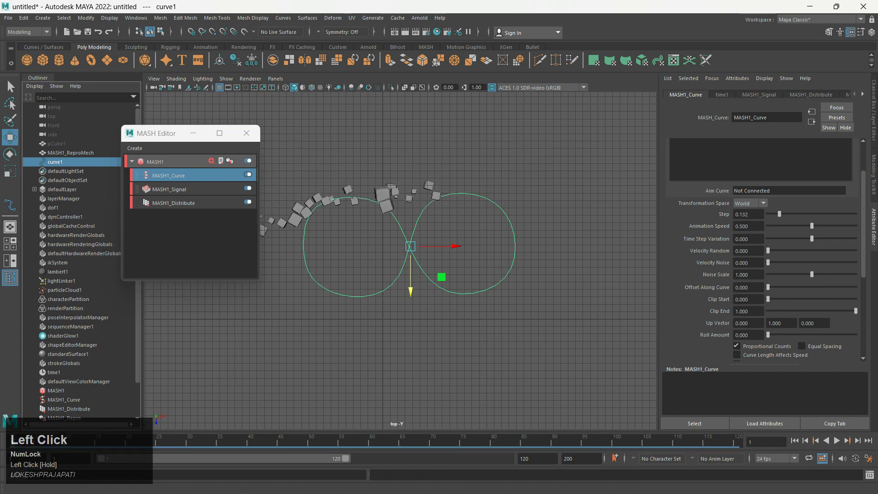
key(ctrl+z)
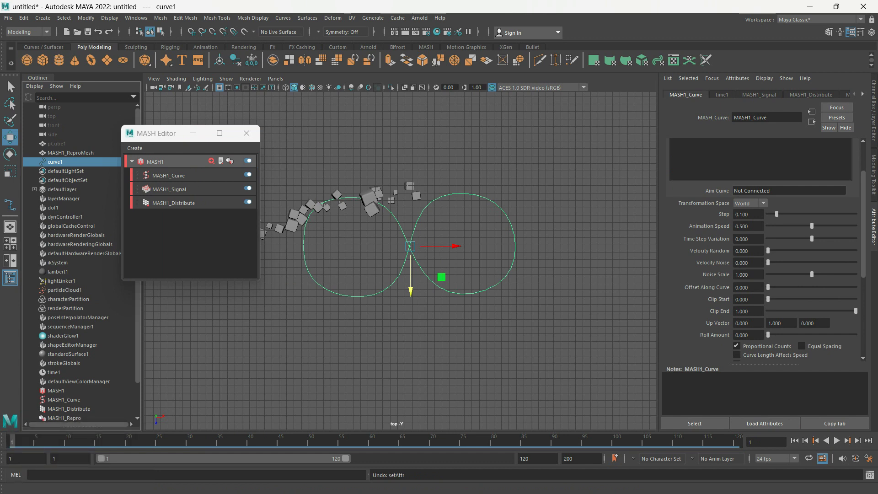
Set the MASH1_Curve node's Time Step Variation to 0.074, and try a much larger Step before undoing it
drag(812, 238, 815, 238)
drag(777, 214, 855, 213)
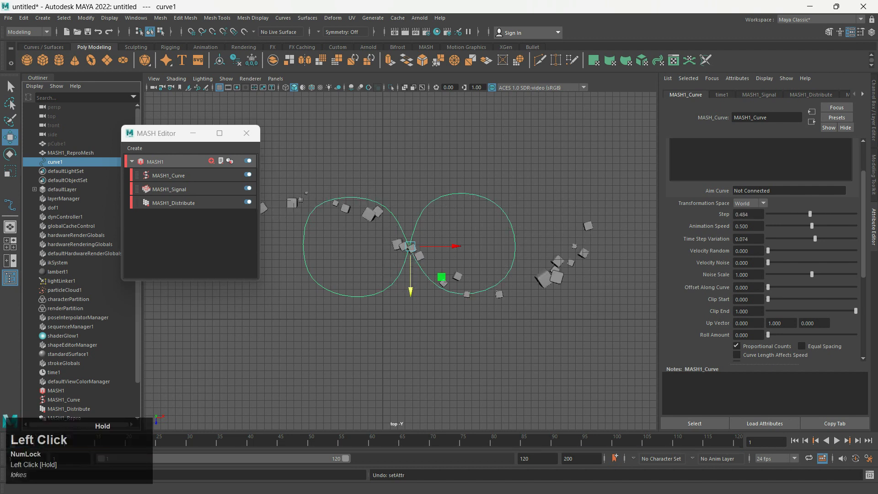
key(ctrl+z)
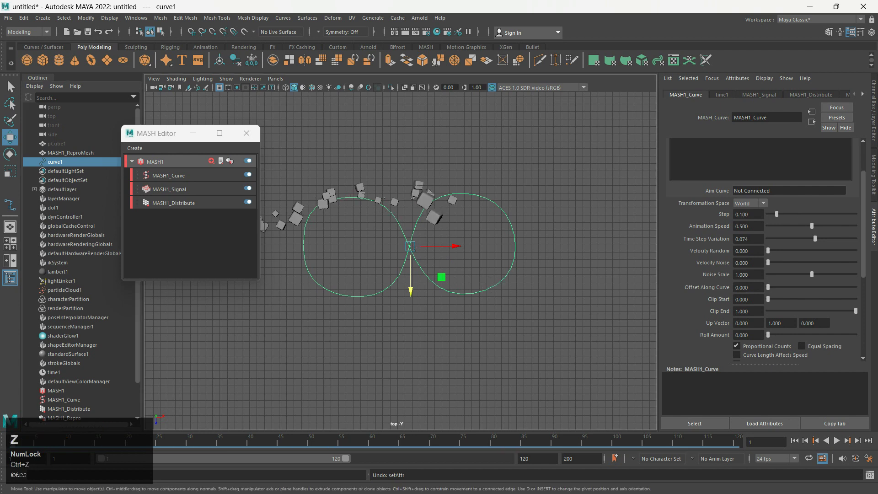
Review the settings of the MASH1_Curve, MASH1_Signal and MASH1_Distribute nodes
scroll(764, 247, down, 3)
scroll(764, 249, up, 3)
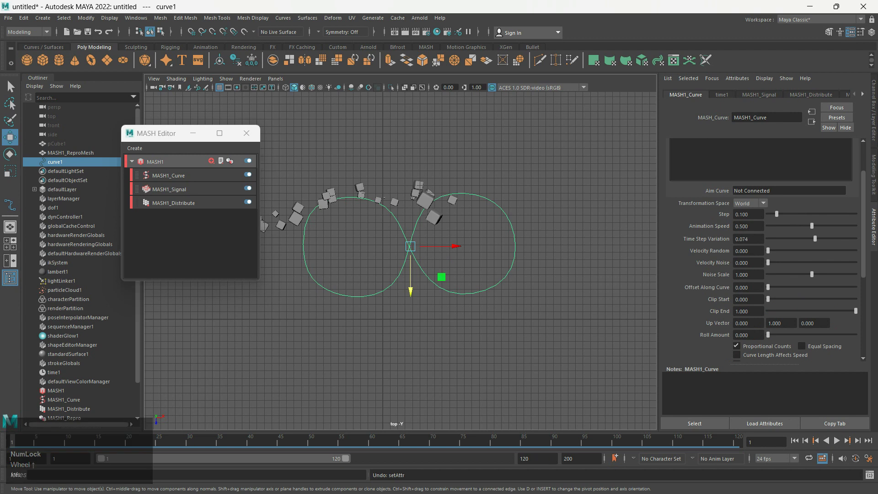
click(169, 189)
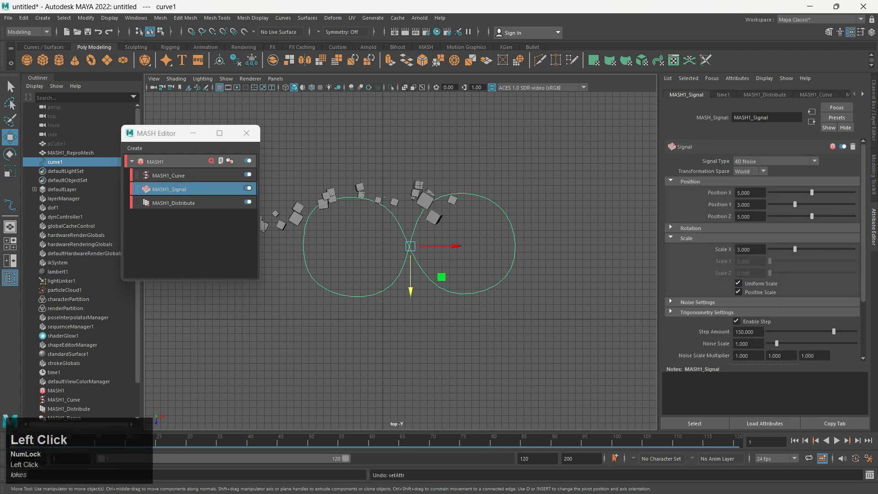
scroll(763, 247, down, 2)
scroll(764, 247, up, 2)
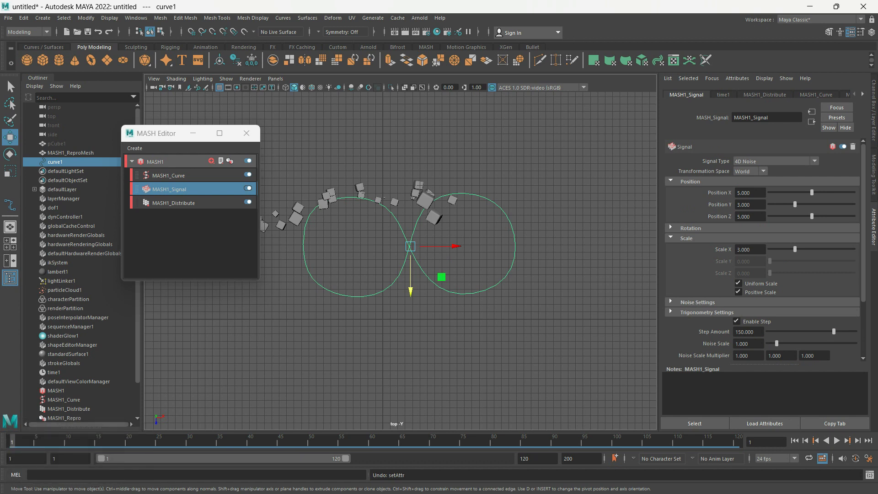
click(174, 203)
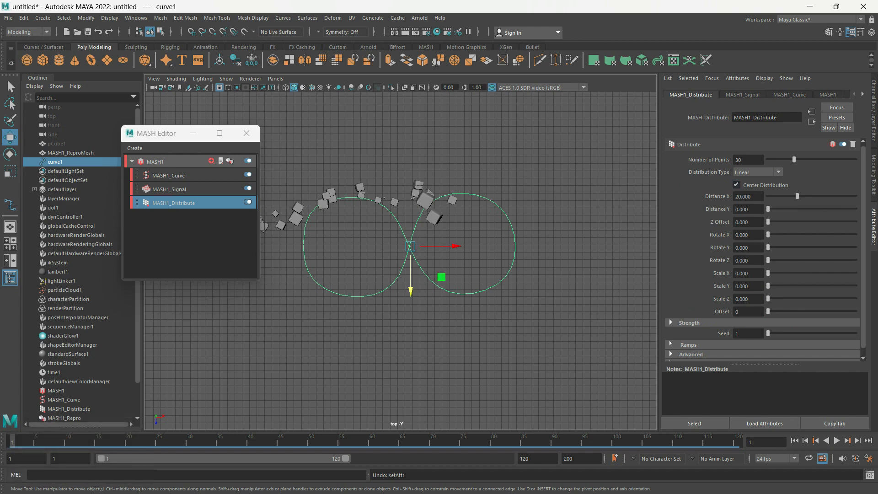
key(ctrl+shift)
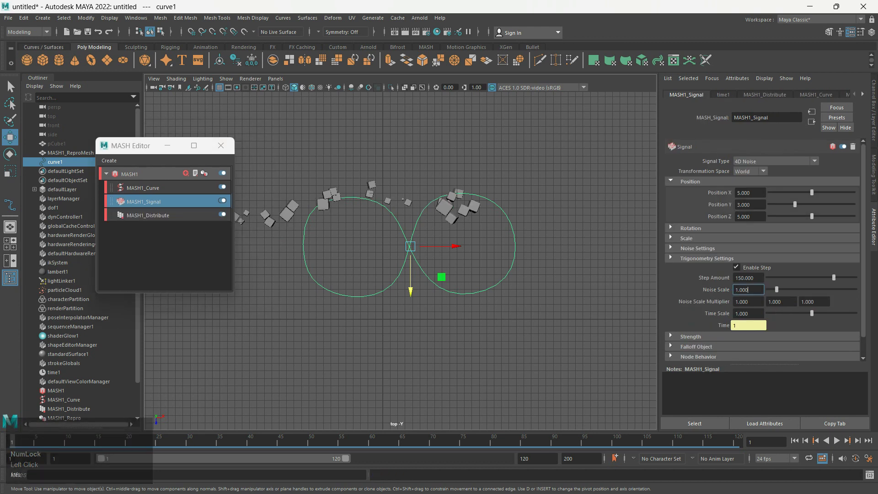
Select the MASH1_ReproMesh and set Distance X of the MASH1_Distribute node to 0
click(70, 153)
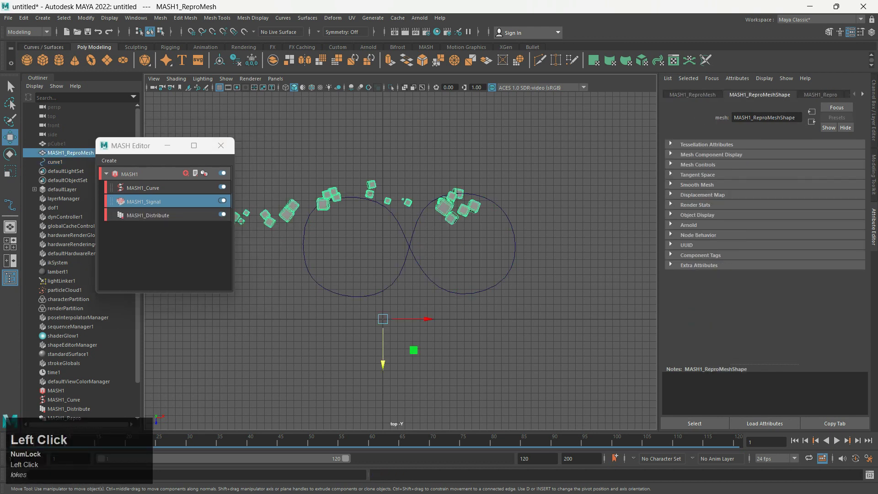
click(148, 215)
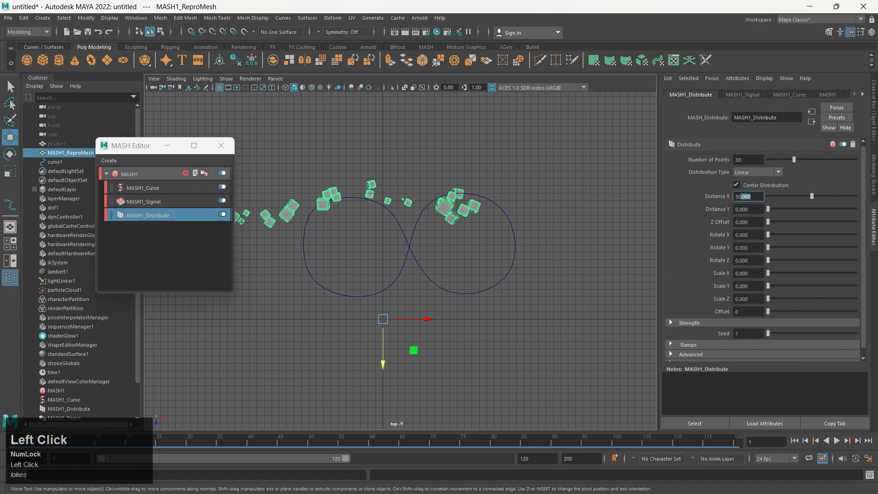
text(0)
key(Return)
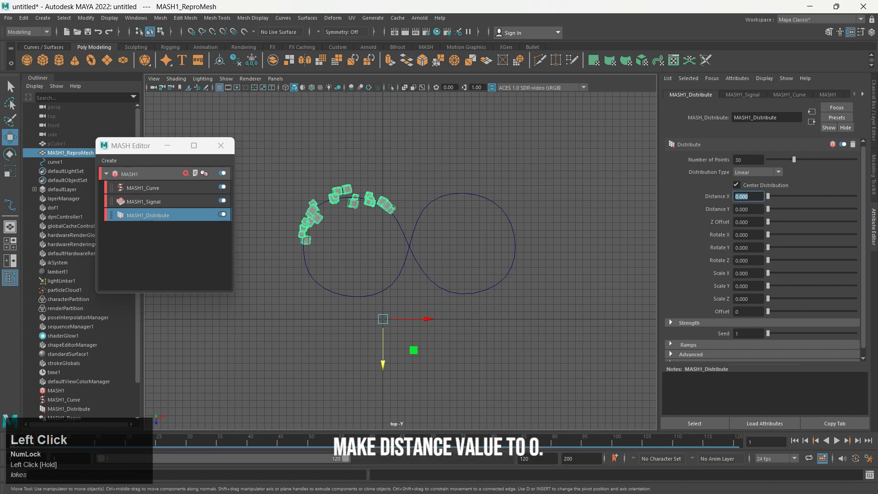
Play the animation from the first frame to check the cubes' travel along the curve, and rewind it
click(795, 440)
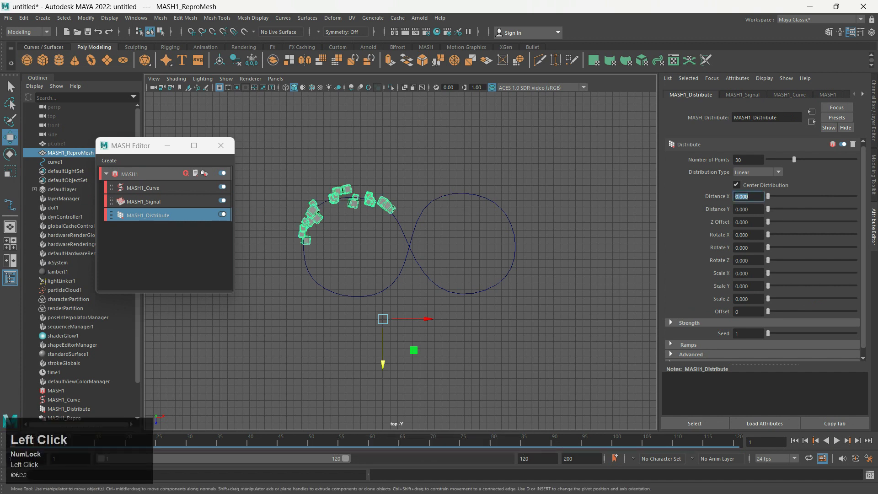
click(837, 440)
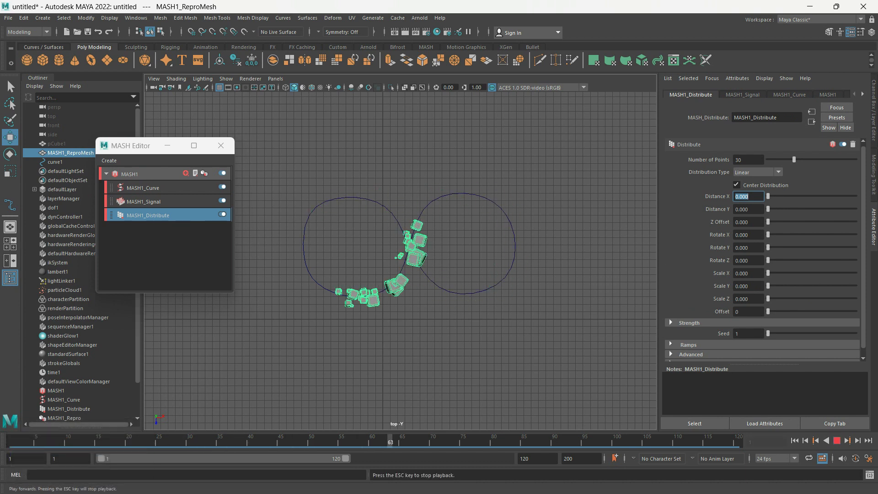
click(837, 440)
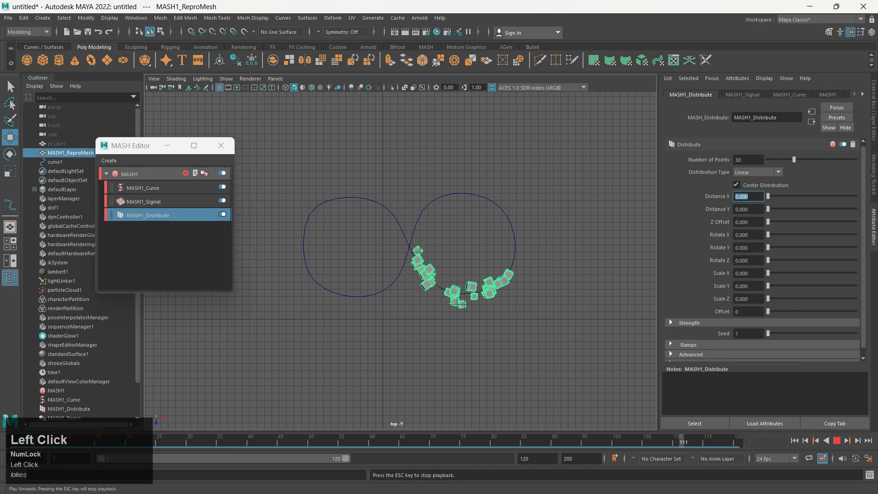
click(794, 441)
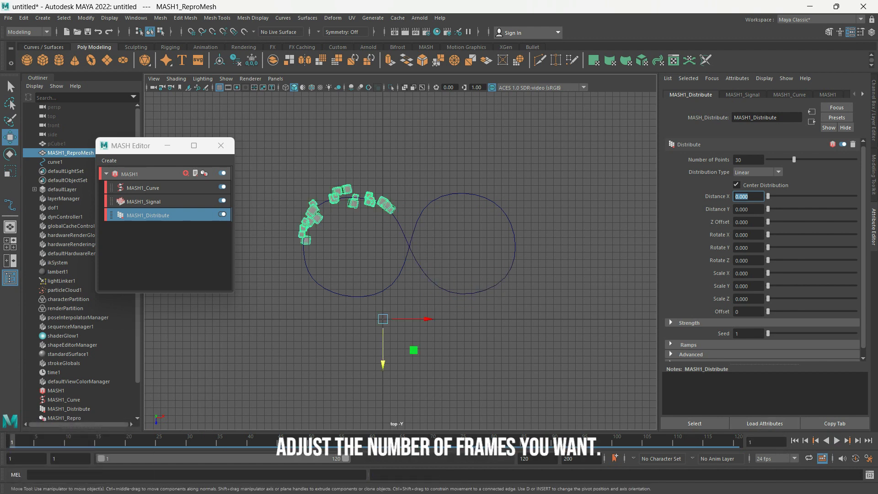
Show the control vertices of curve1 and nudge those above and below the figure-eight's crossing
click(66, 171)
click(461, 195)
right_click(461, 197)
right_drag(461, 197, 406, 196)
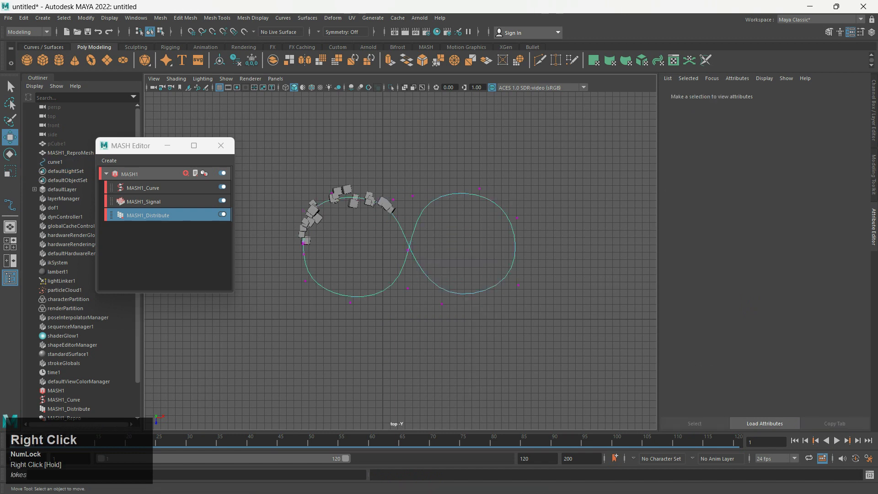
click(413, 197)
drag(412, 197, 461, 204)
click(407, 252)
click(408, 250)
drag(408, 294, 407, 291)
Nudge the control vertices on the outer side and bottom of the right lobe to round it
click(517, 218)
drag(562, 218, 550, 218)
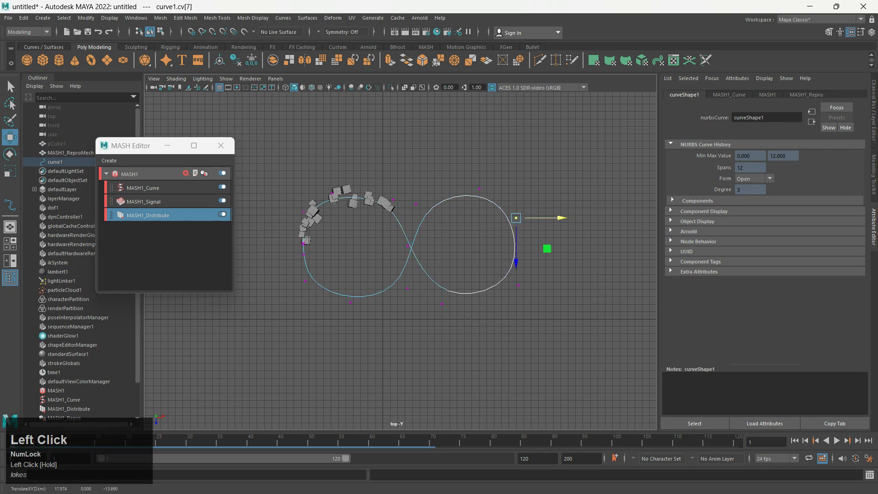
click(549, 245)
drag(513, 280, 560, 286)
drag(515, 331, 514, 333)
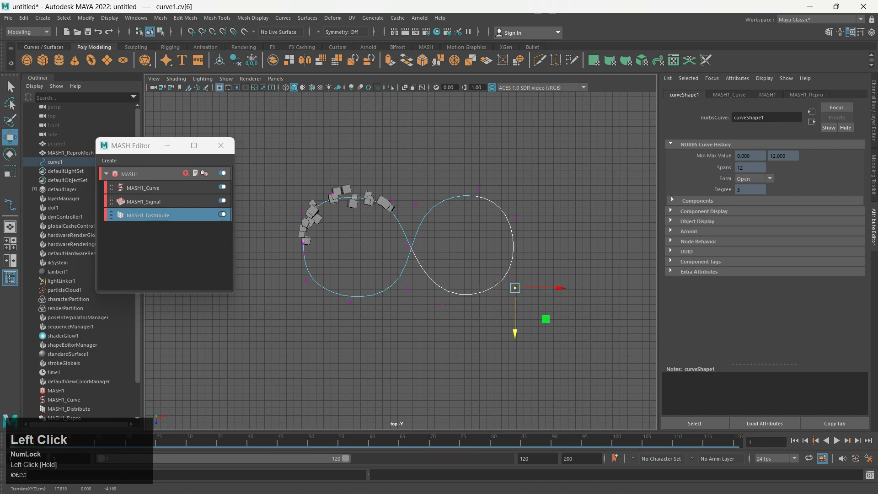
click(531, 339)
drag(457, 317, 456, 317)
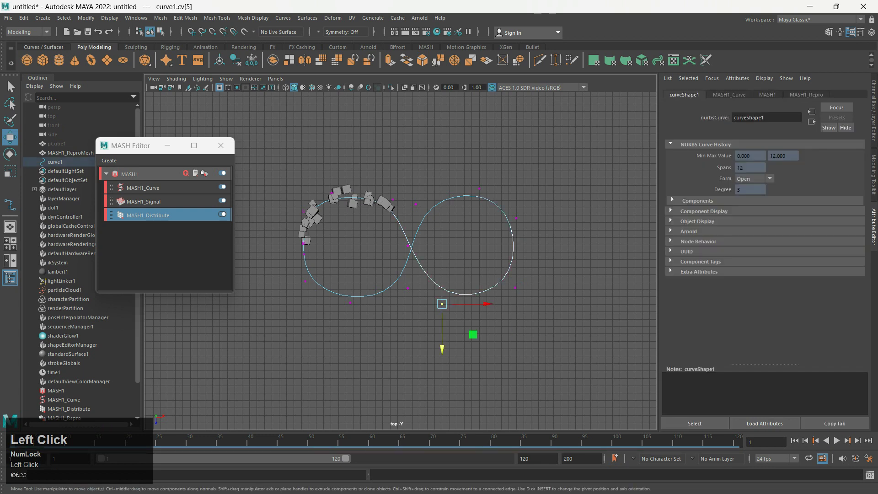
drag(441, 348, 442, 331)
Return the curve to object mode, replay the animation along the reshaped path and rewind to the first frame
scroll(400, 261, up, 2)
right_drag(435, 205, 479, 193)
click(448, 306)
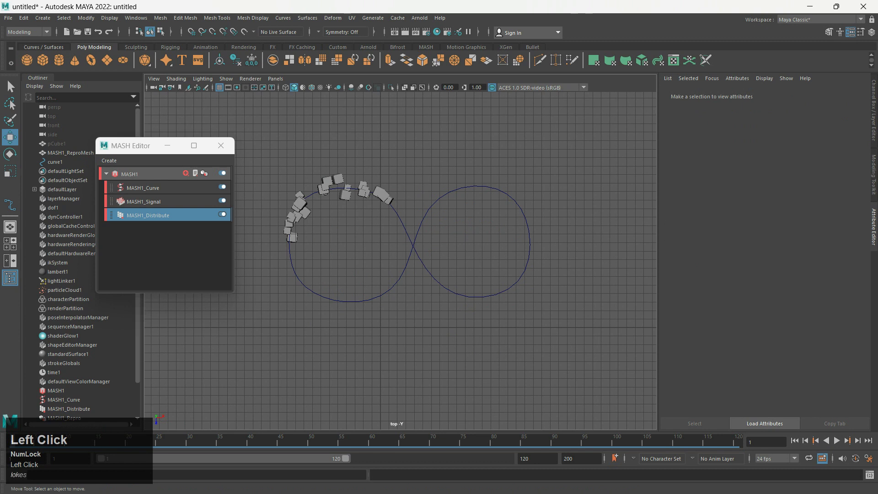
click(837, 440)
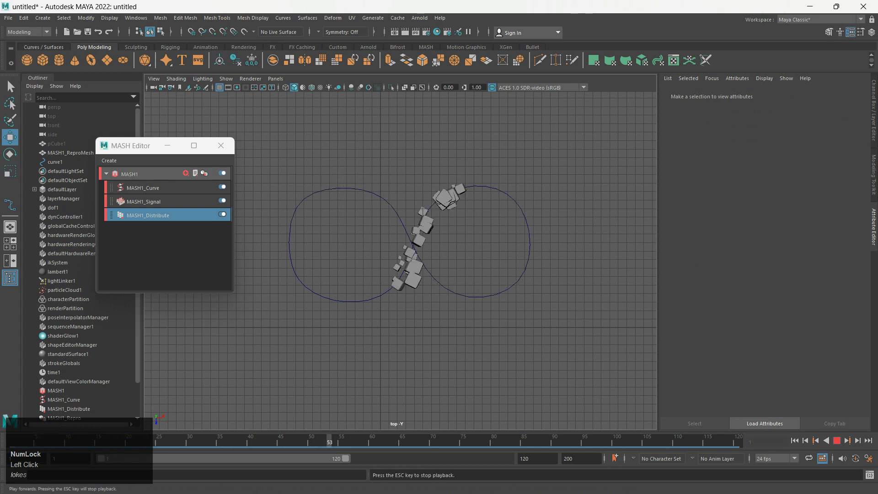
click(795, 440)
Select the cube mesh and raise the MASH1_Signal node's Noise Scale to 1.421
click(304, 204)
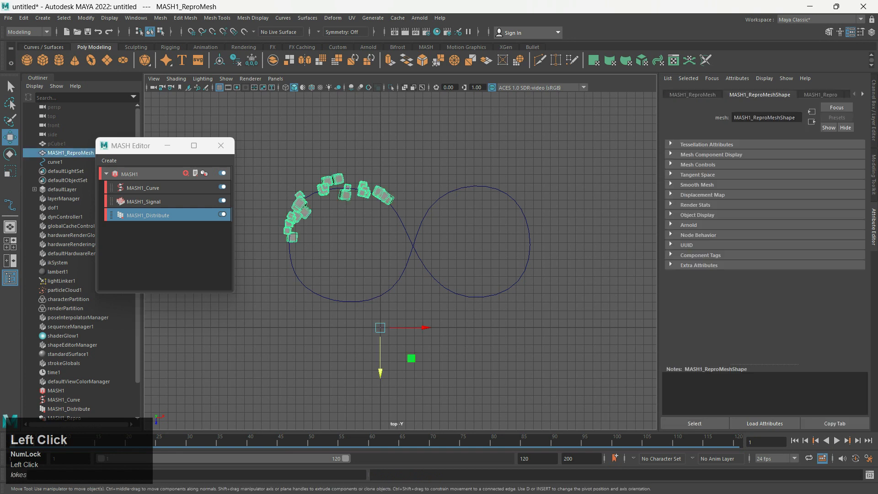
click(143, 202)
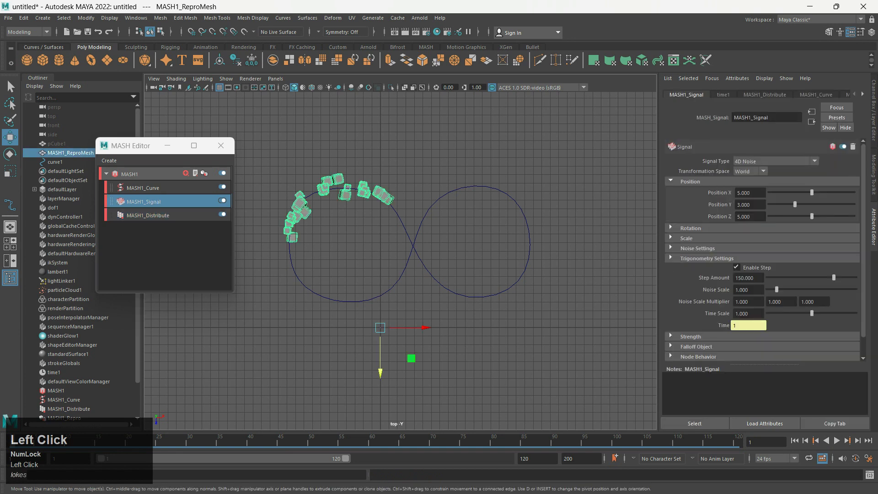
drag(776, 290, 780, 289)
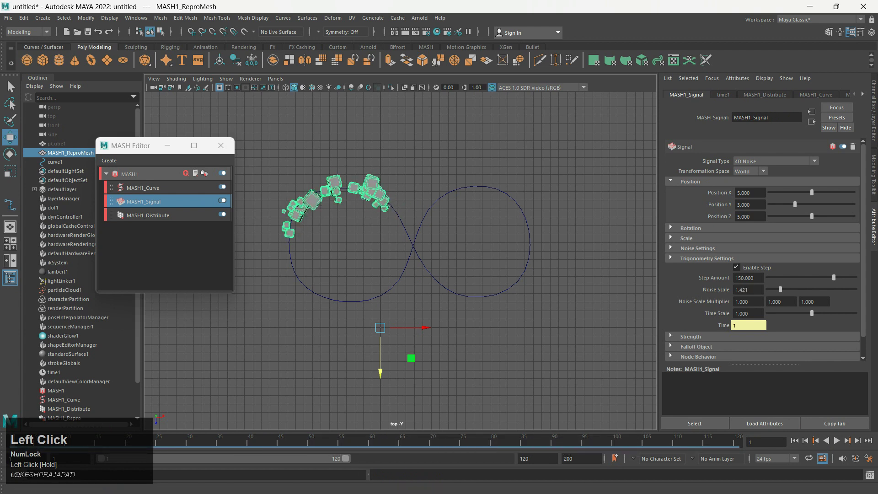
Play the animation to check the cubes with the new noise, stopping at frame 20
click(836, 440)
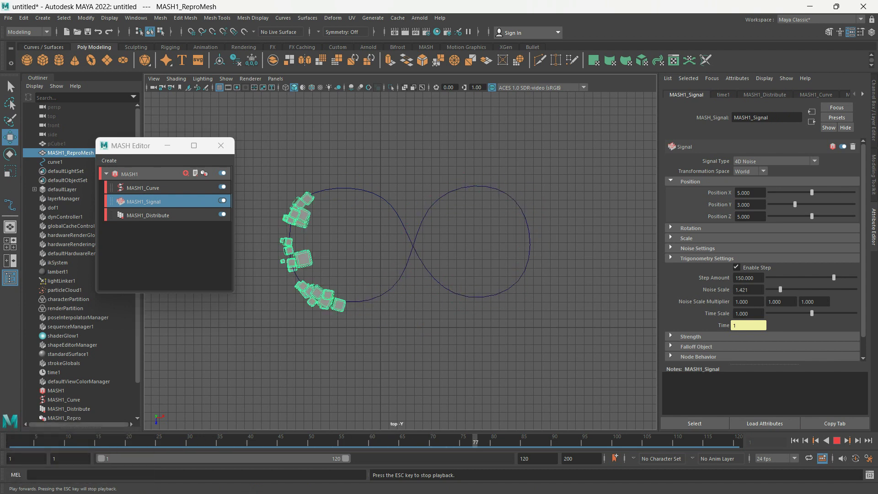
click(836, 440)
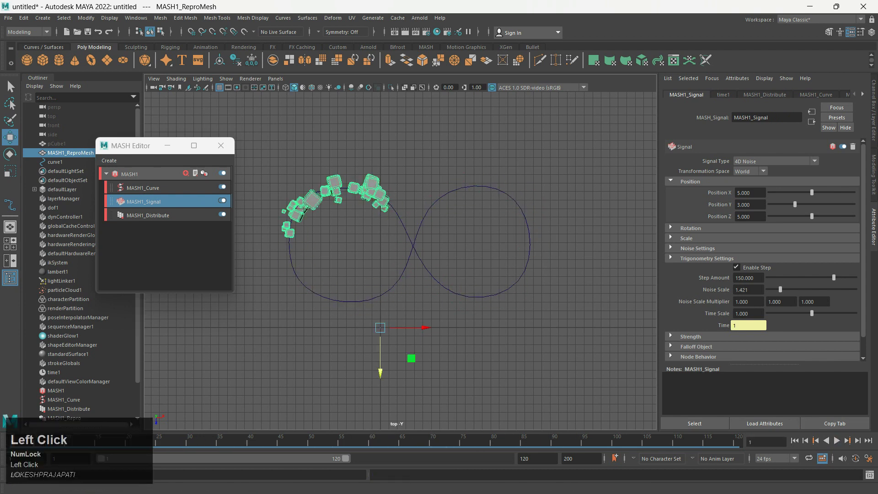
click(836, 441)
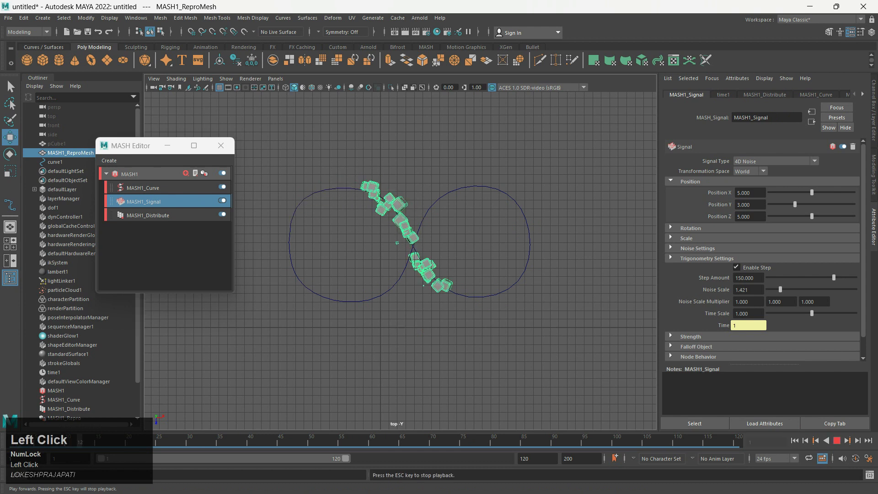
click(837, 440)
Reshape the figure-eight's left lobe by adjusting its upper control vertices and nudging the curve's last vertex slightly outward along X
click(309, 197)
right_drag(310, 196, 276, 189)
drag(282, 195, 339, 204)
drag(294, 249, 293, 249)
click(315, 177)
drag(316, 177, 342, 184)
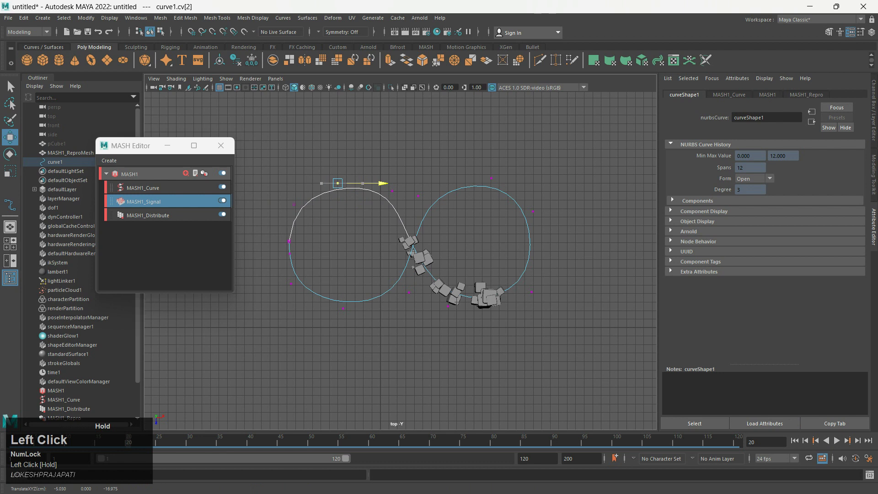
click(289, 241)
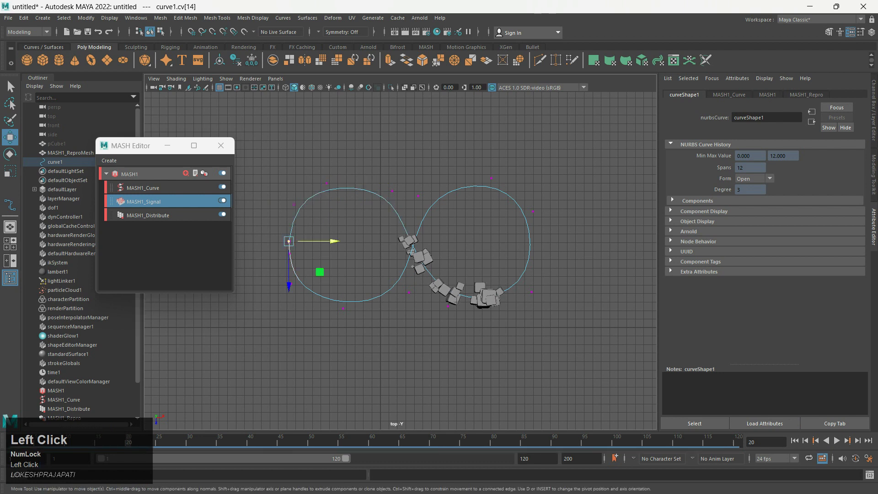
drag(320, 241, 318, 241)
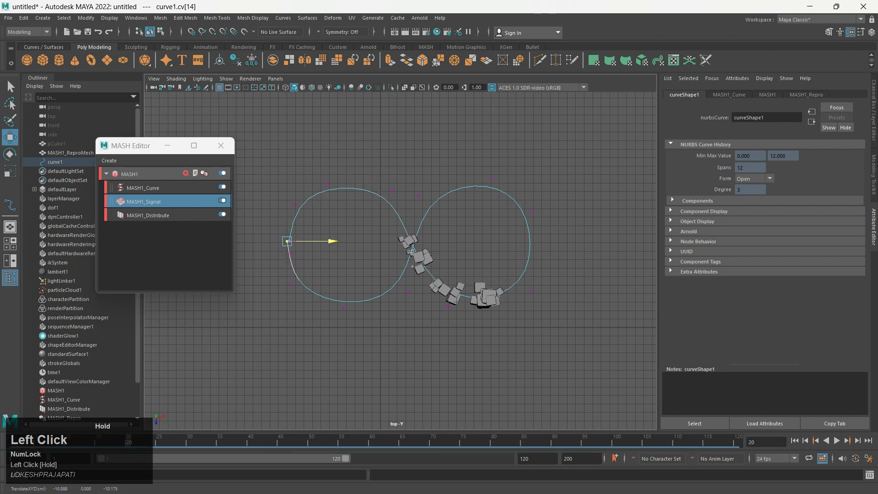
click(348, 266)
Nudge the curve's first control vertex slightly along X at the outer side of the left lobe, then deselect it
scroll(400, 260, up, 4)
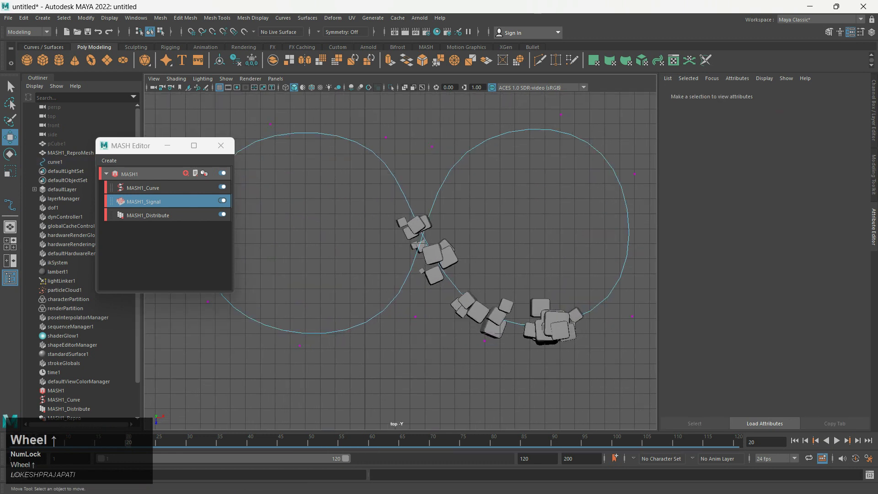
alt+middle_drag(320, 261, 457, 264)
scroll(458, 264, up, 3)
click(307, 212)
drag(351, 211, 352, 212)
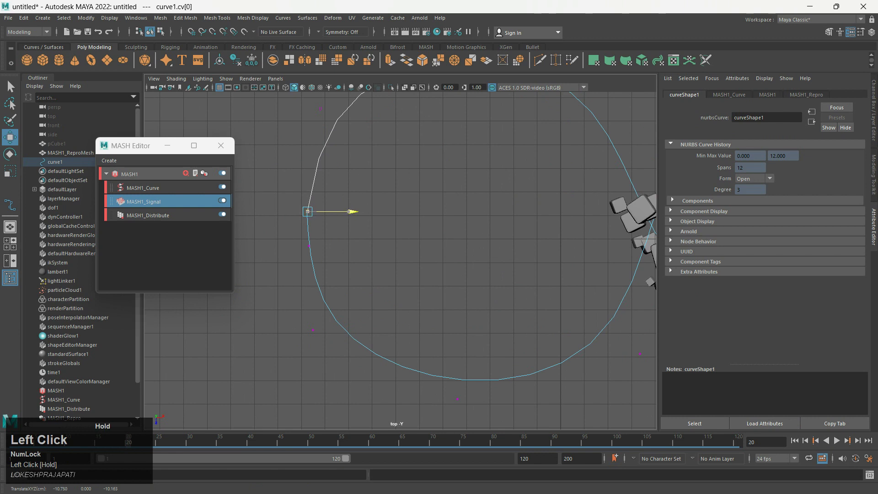
scroll(367, 257, down, 4)
click(385, 269)
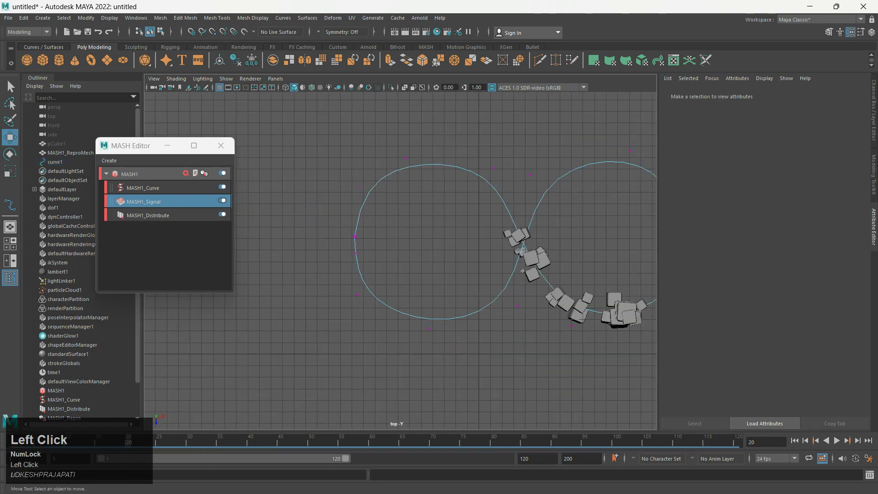
scroll(401, 266, down, 3)
alt+middle_drag(400, 265, 318, 259)
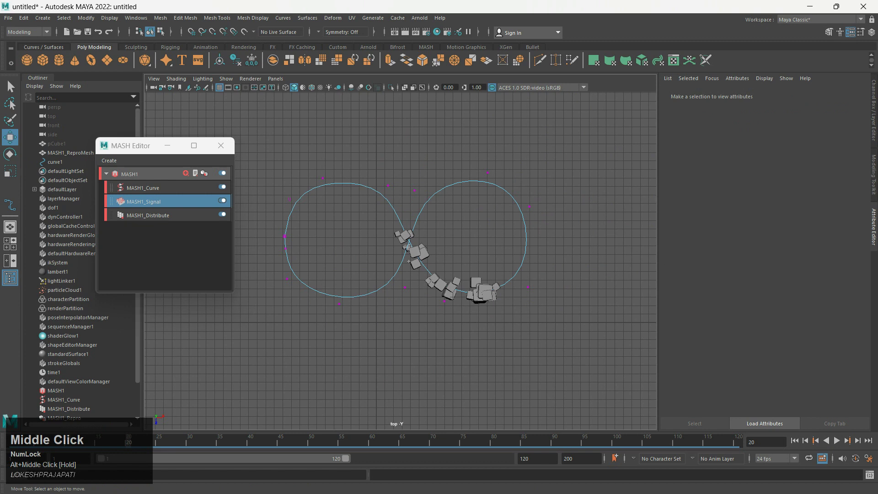
Select the cube mesh, return to the first frame and add a Trails node to the MASH1 network
click(485, 292)
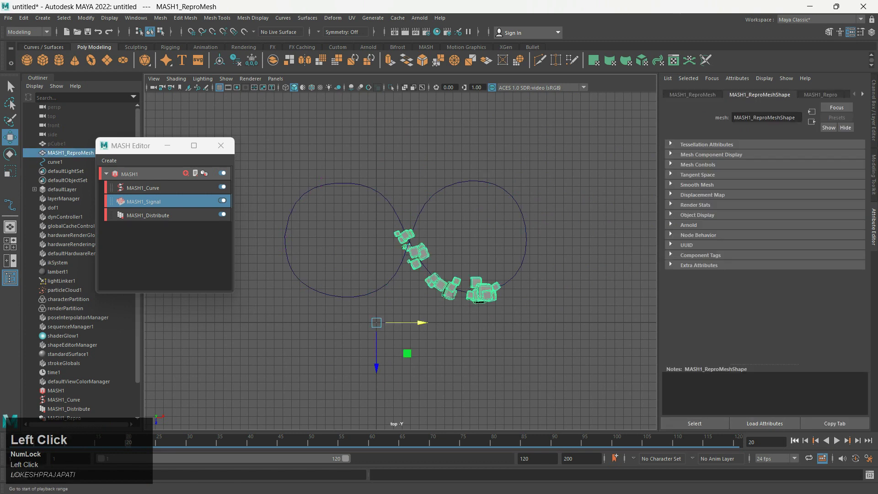
click(795, 440)
scroll(401, 261, down, 1)
alt+middle_drag(411, 256, 434, 256)
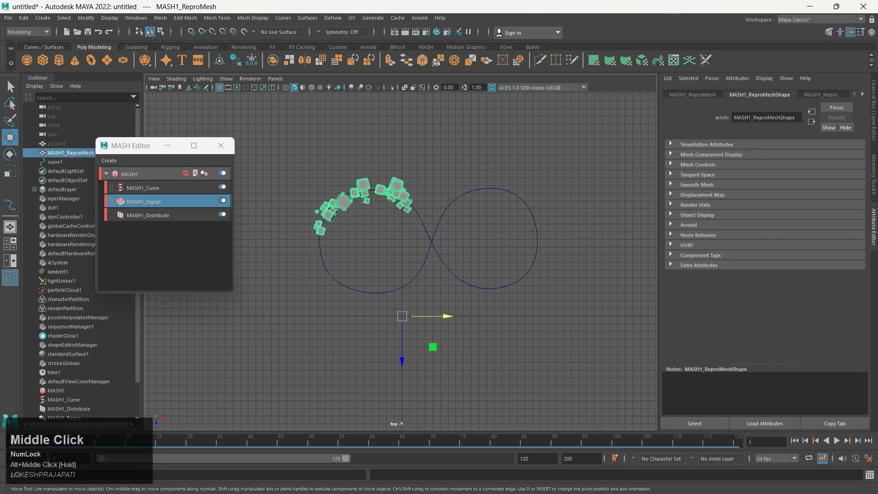
click(185, 173)
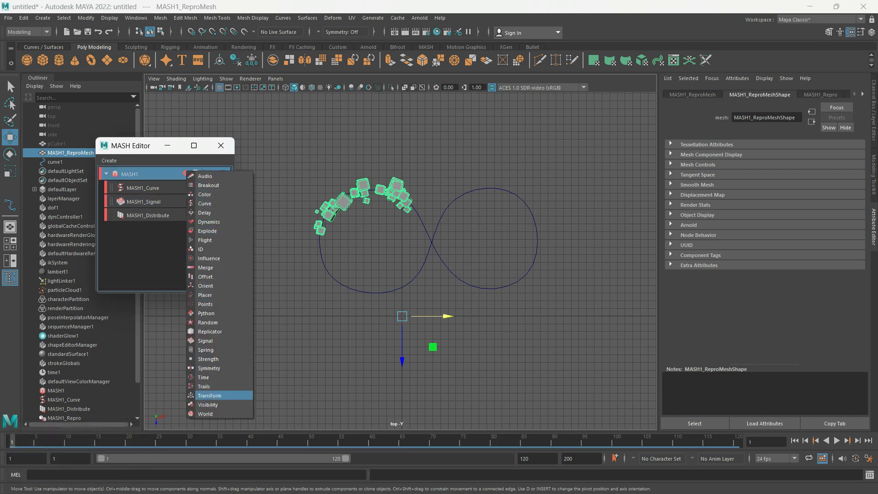
click(204, 386)
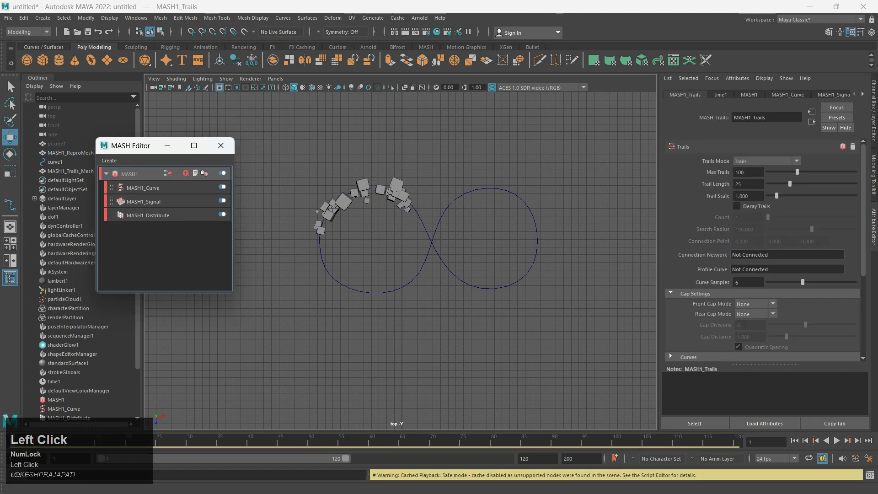
Play the animation twice from the first frame to check the trails behind the cubes, stopping at frame 28
click(795, 442)
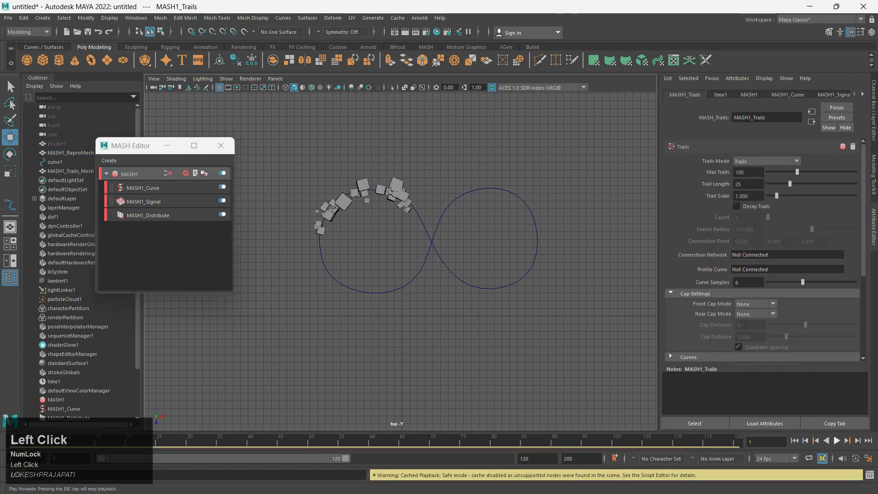
click(837, 440)
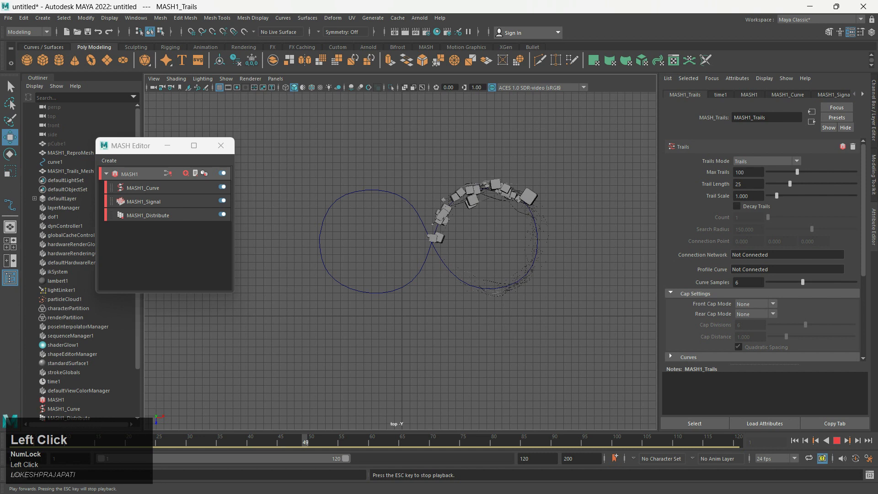
key(Escape)
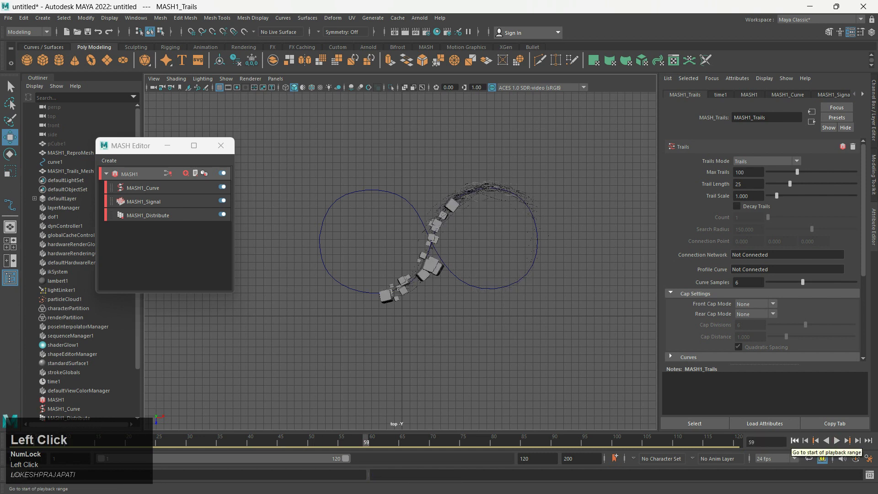
click(795, 440)
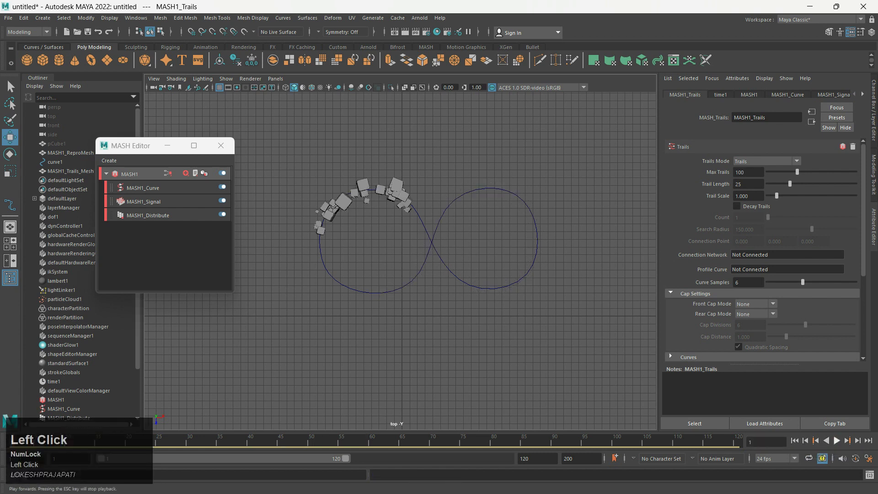
click(837, 440)
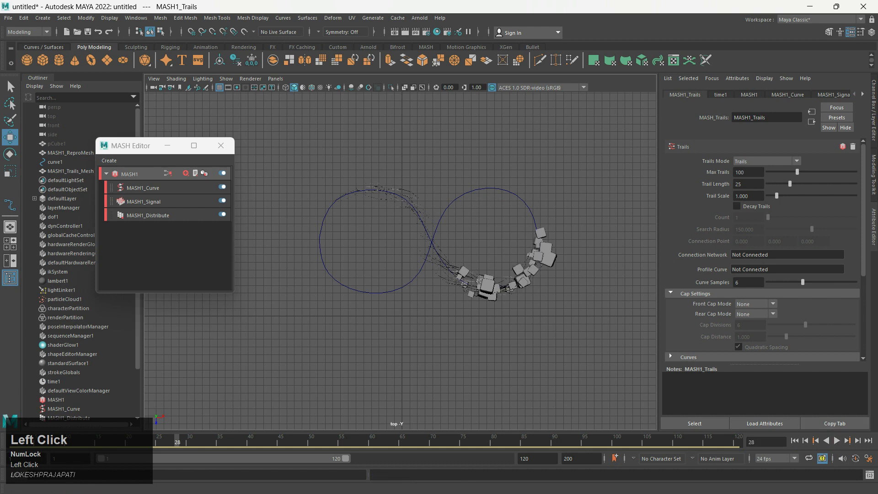
Set the MASH1_Trails node's Trail Scale to 1.500
drag(776, 195, 786, 196)
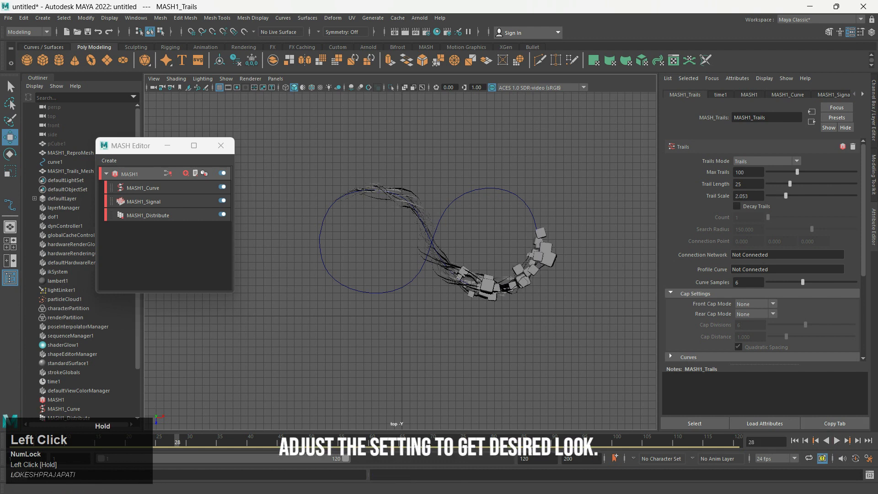
double_click(743, 196)
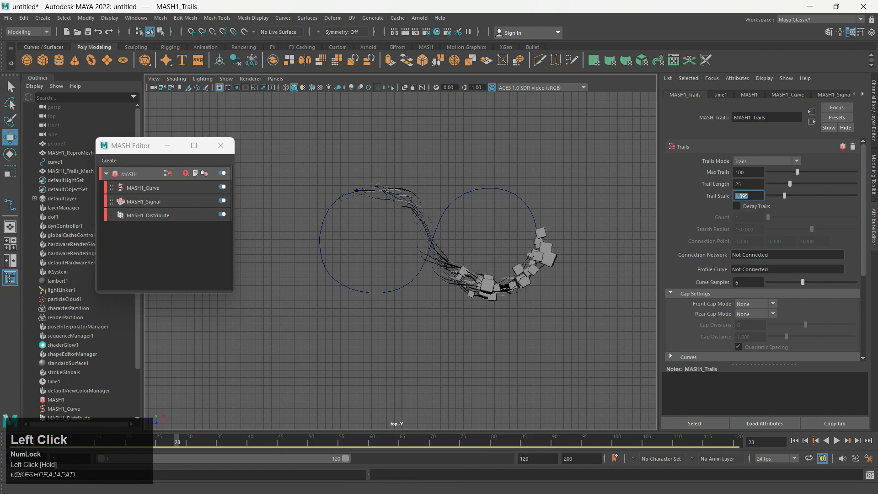
key(Return)
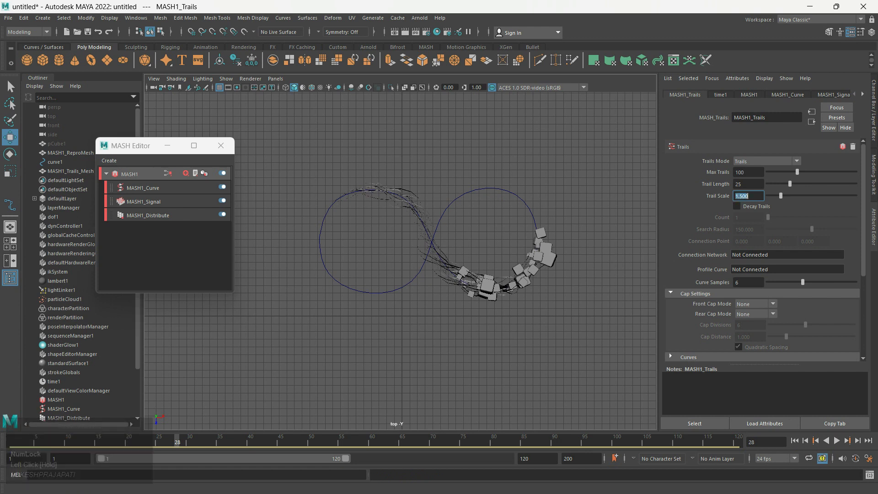
Play the animation from the start to check the thicker trails, and rewind to the first frame
click(794, 440)
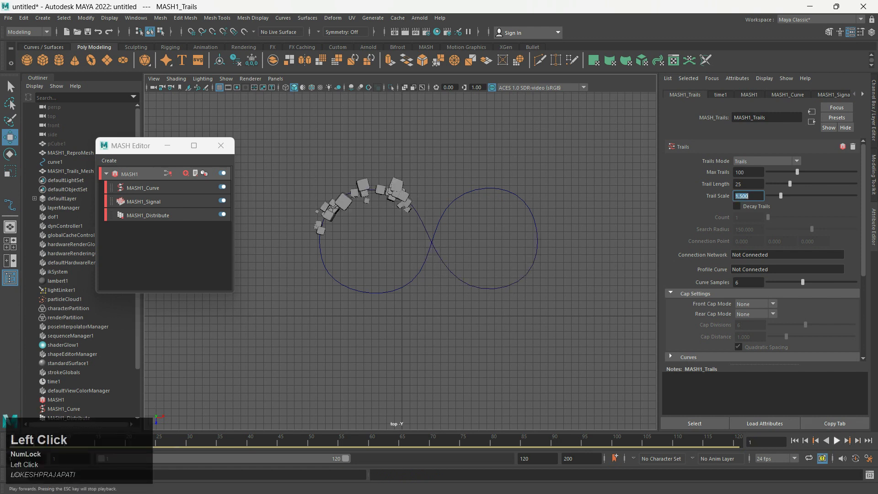
click(836, 440)
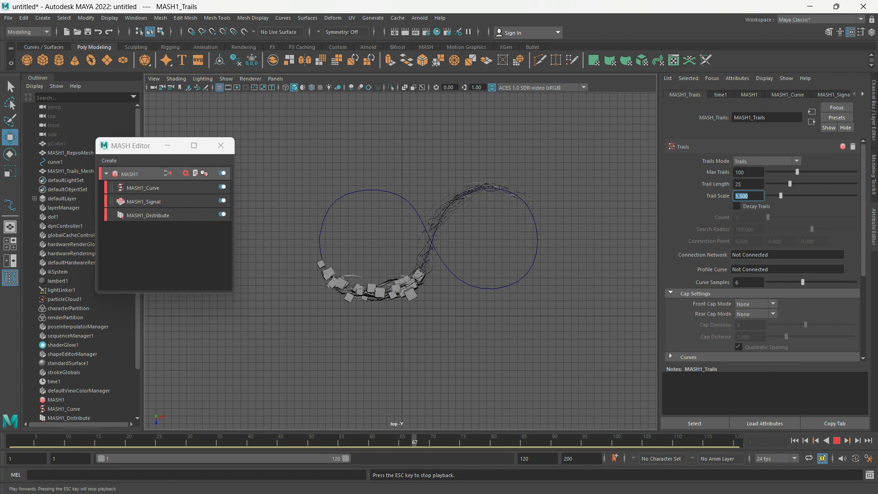
click(837, 441)
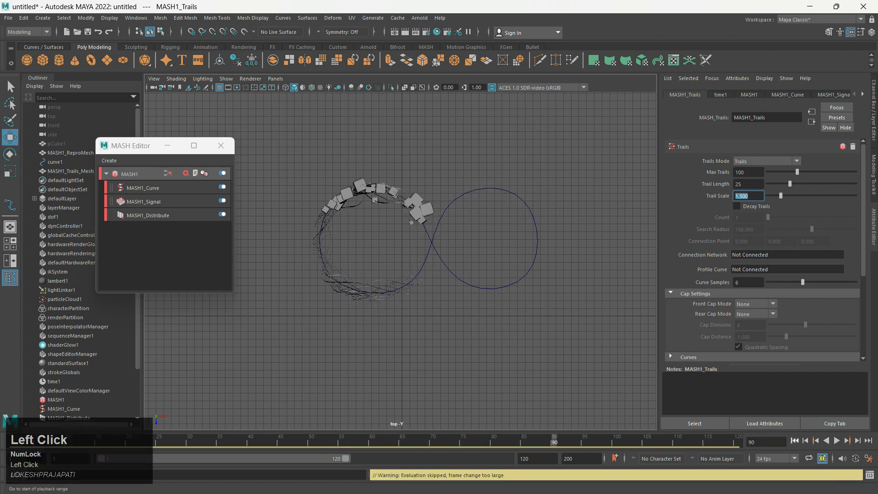
click(795, 440)
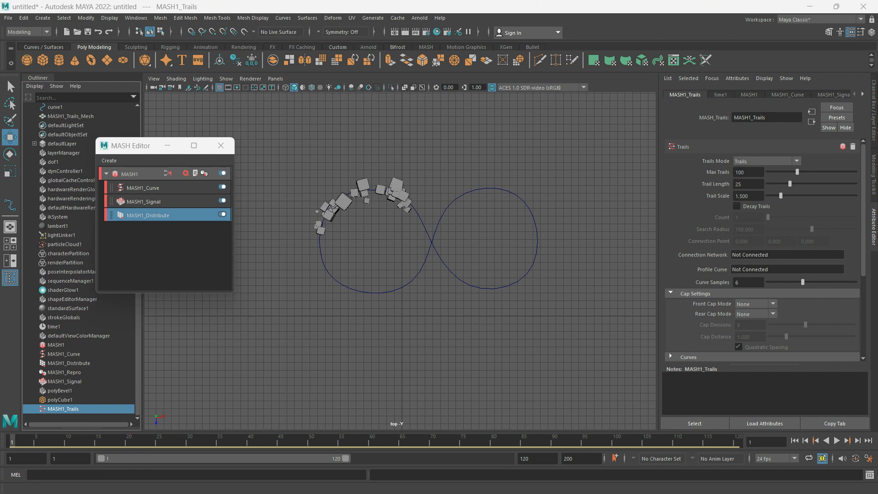
Enable Decay Trails on the MASH1_Trails node, preview the tapering trails in playback and rewind to the first frame
drag(138, 146, 201, 153)
click(737, 206)
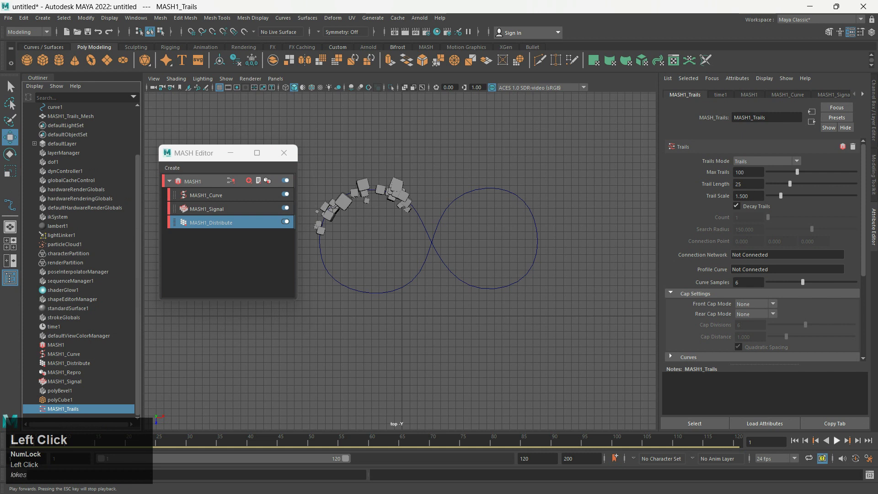
click(836, 441)
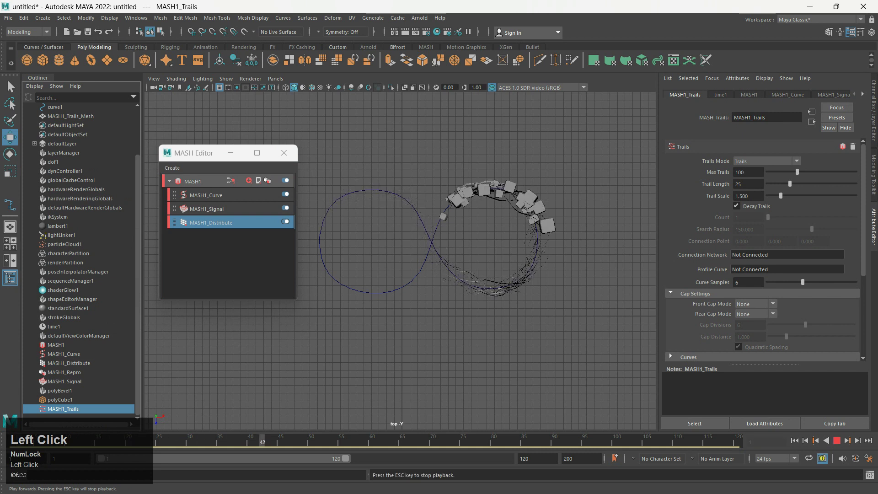
click(836, 441)
click(794, 441)
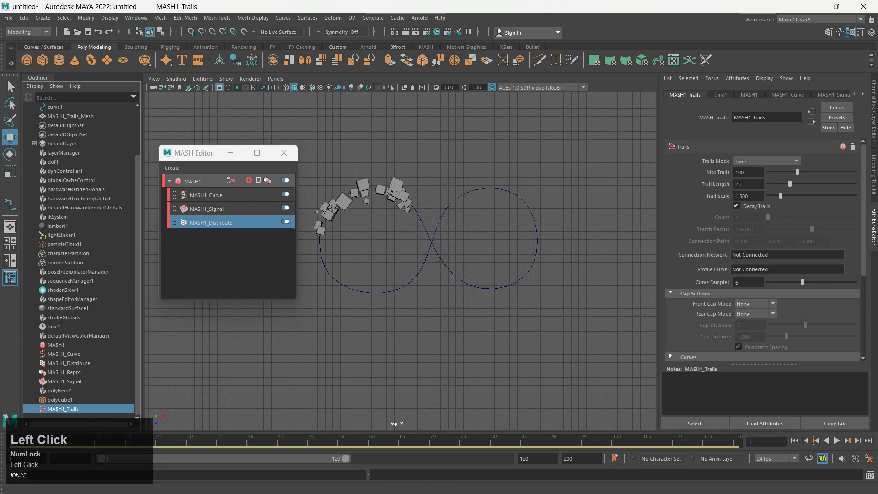
Add an Arnold Physical Sky light and play the animation forward to frame 39
click(419, 18)
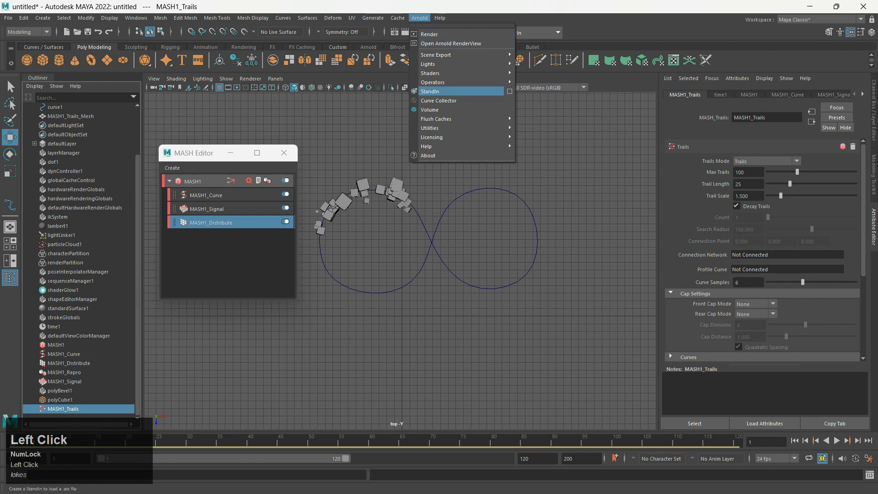
mouse_move(439, 65)
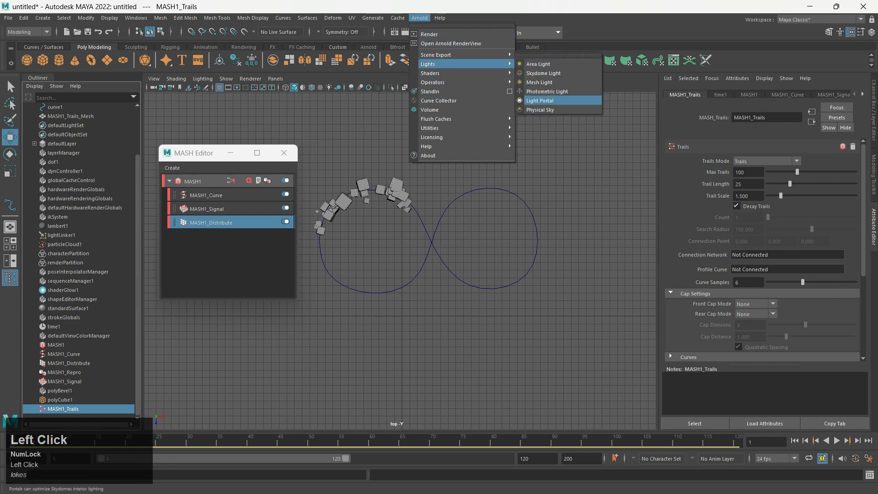
click(539, 110)
scroll(400, 260, up, 2)
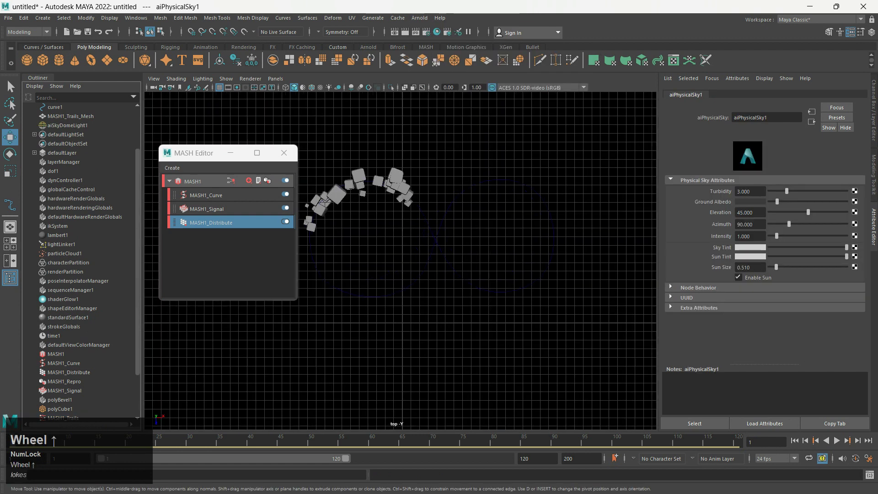
click(837, 441)
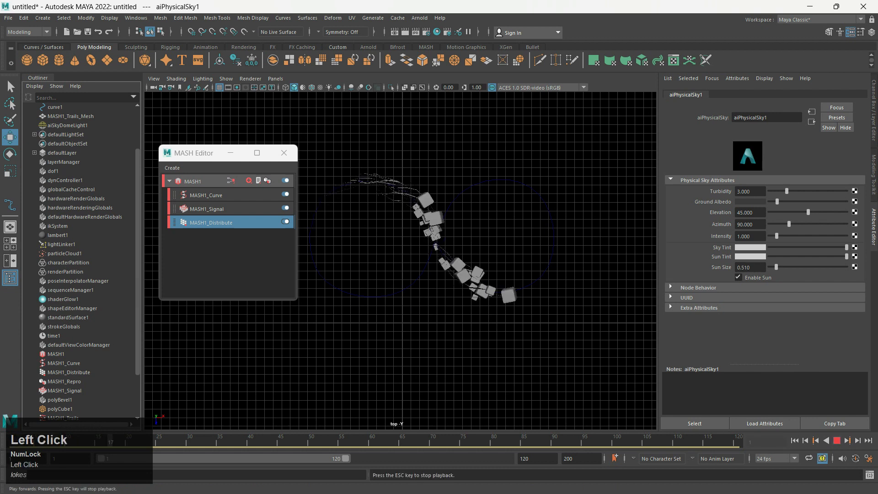
click(836, 440)
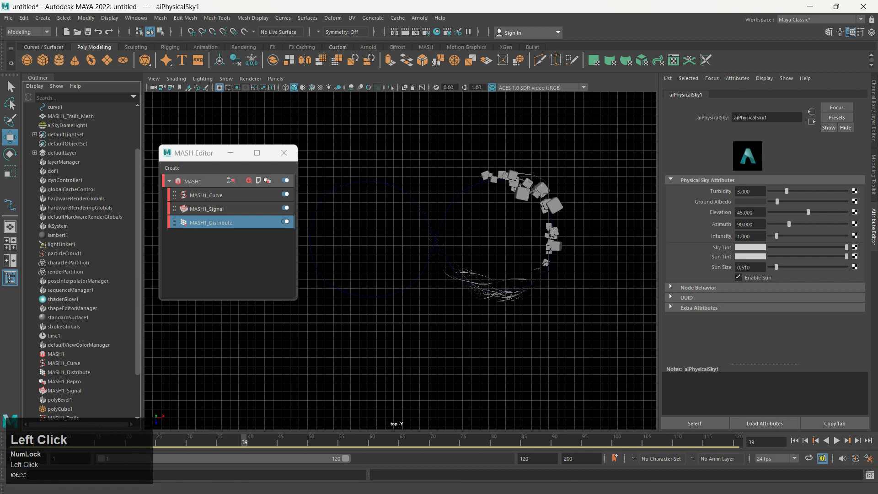
Render frame 39 in the Arnold RenderView to inspect the lit cubes and trails, then stop the render and close it
click(420, 18)
click(429, 28)
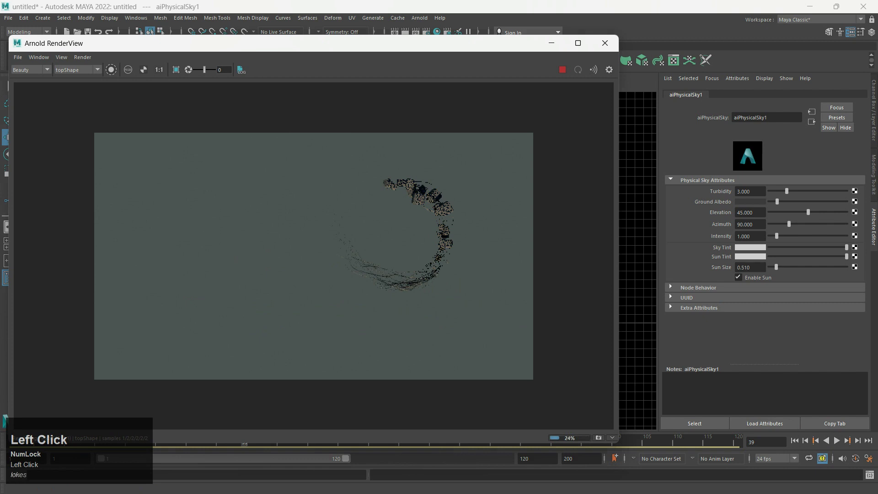
scroll(313, 256, up, 1)
scroll(314, 256, down, 1)
scroll(313, 256, up, 1)
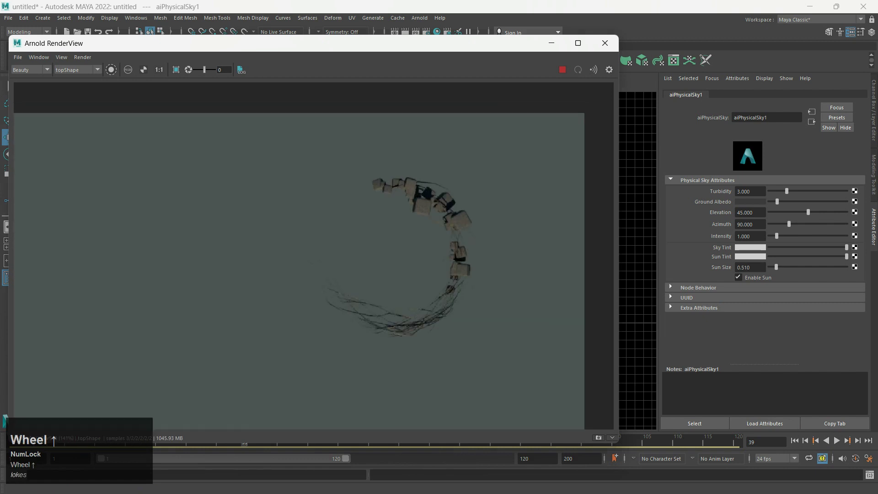
click(563, 69)
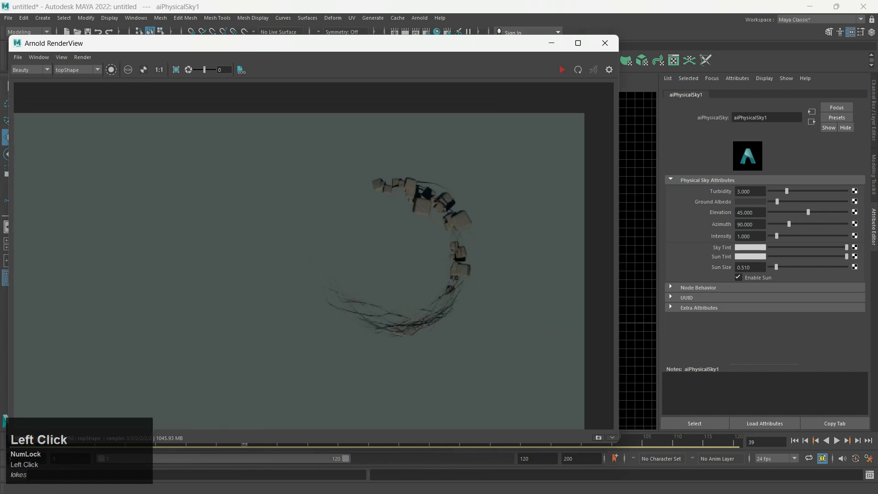
click(605, 43)
Assign a new Arnold aiStandardSurface material to the MASH1_ReproMesh cubes
click(521, 191)
right_drag(522, 191, 519, 424)
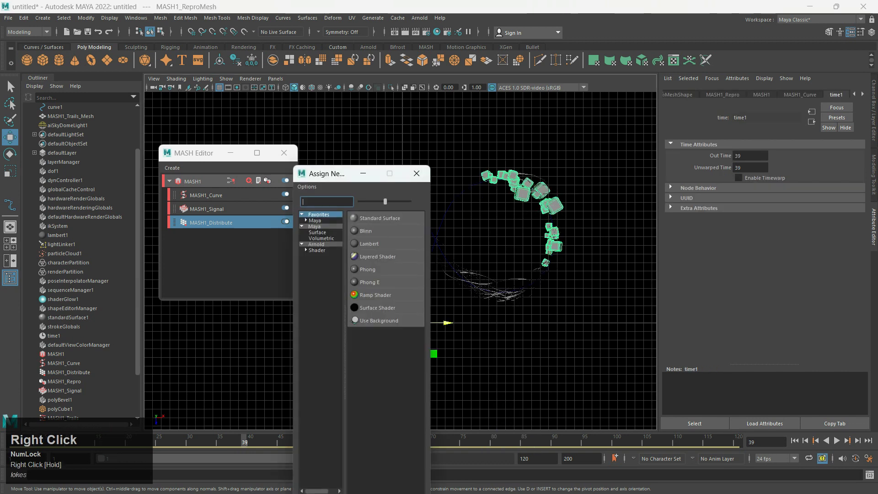
click(316, 244)
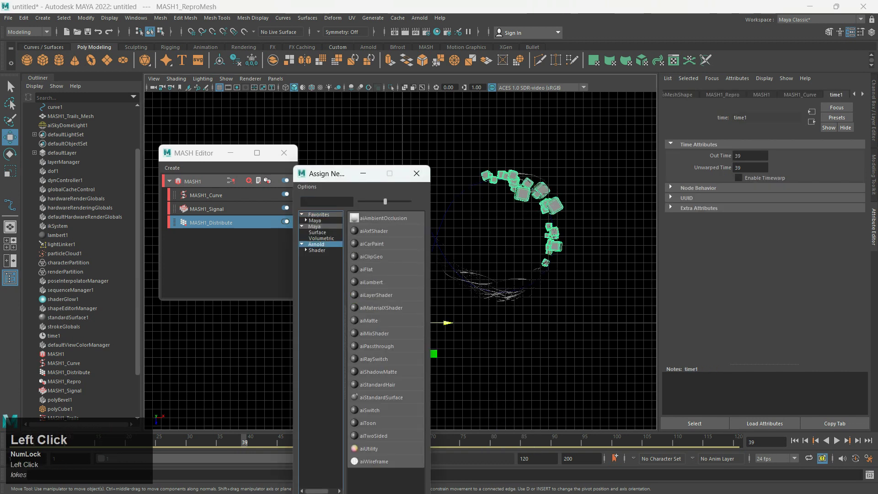
click(355, 396)
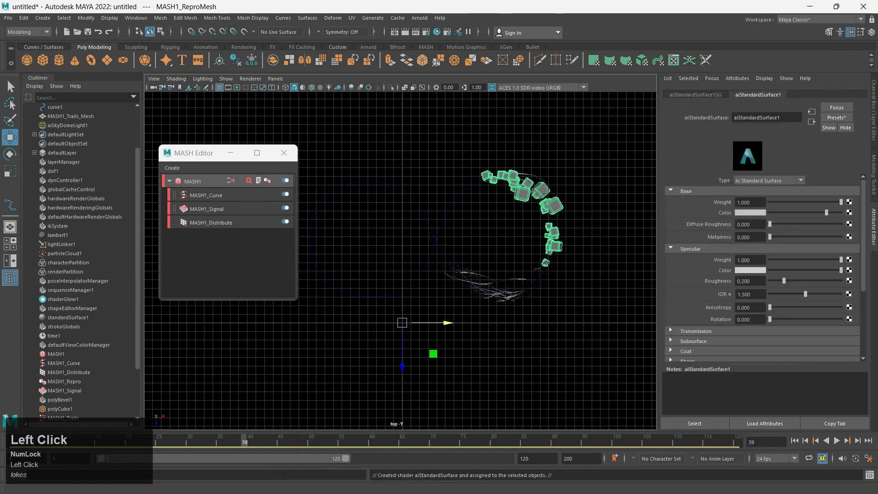
Replace the settings of the cubes' aiStandardSurface1 material with the Frosted_Glass preset
click(837, 118)
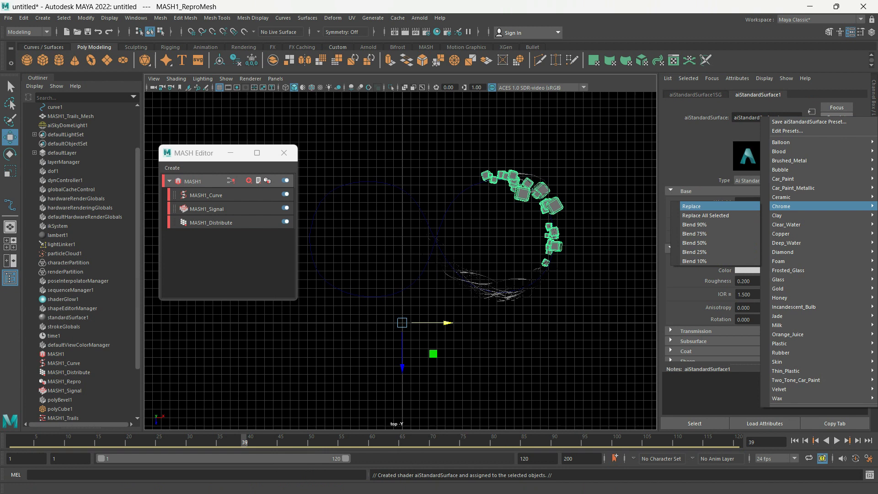
mouse_move(783, 252)
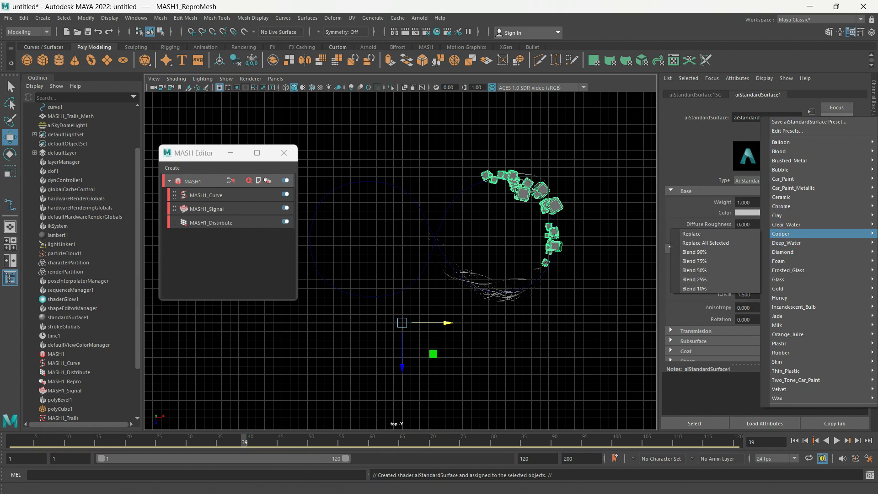
mouse_move(800, 270)
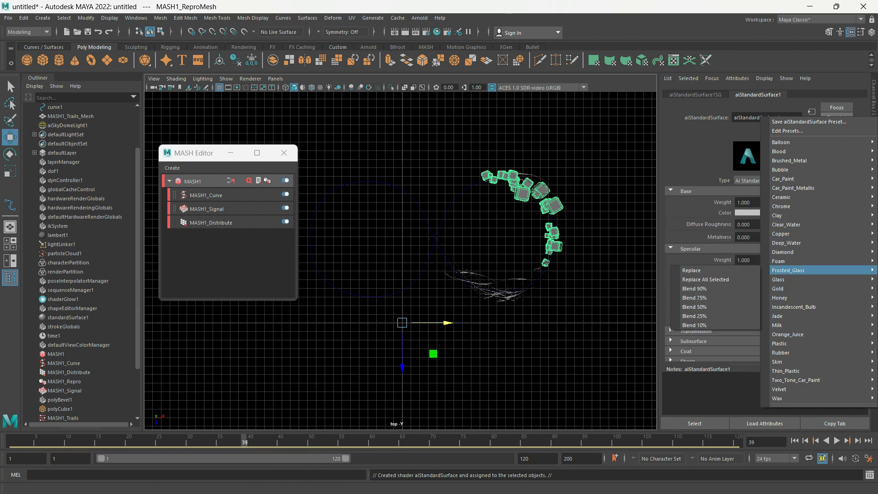
click(691, 270)
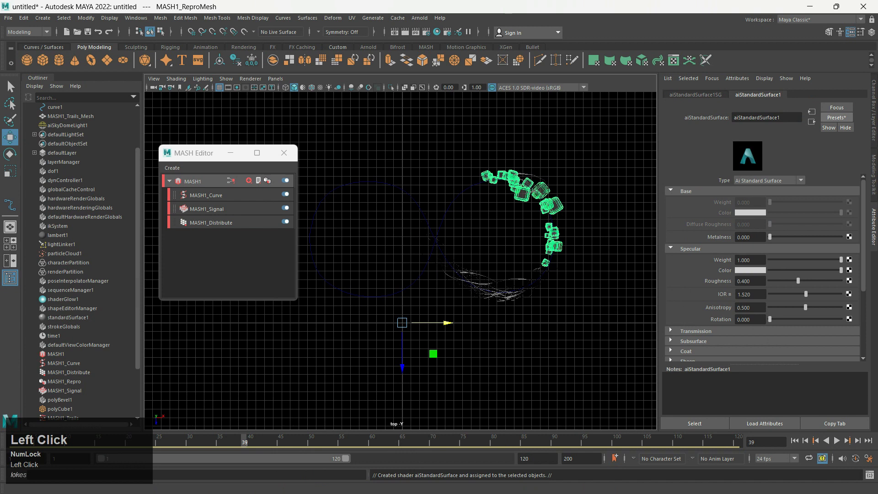
Play the animation backward and forward to preview the cubes, stopping at frame 28
click(826, 440)
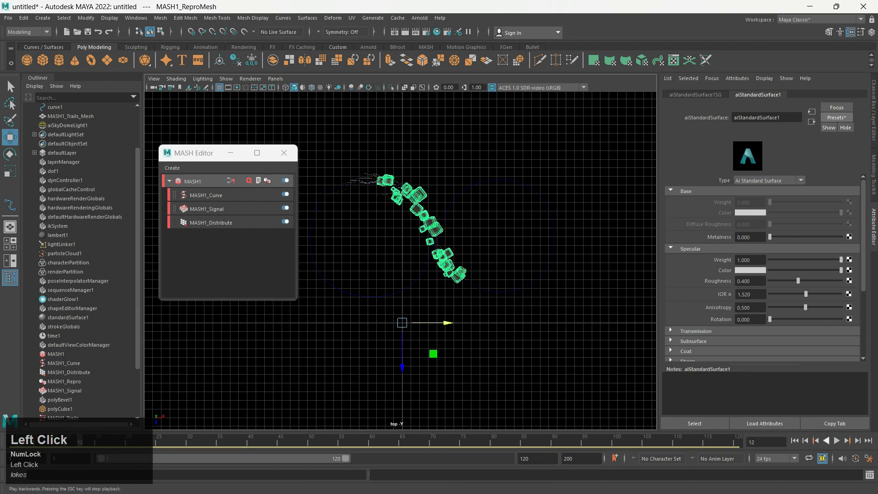
click(836, 441)
click(826, 440)
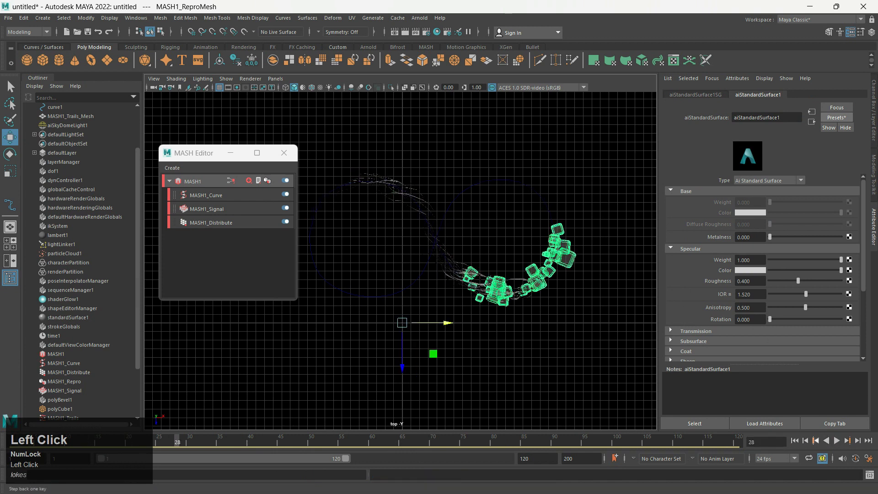
Render frame 28 in the Arnold RenderView to inspect the frosted glass cubes, then stop the render and close it
click(420, 18)
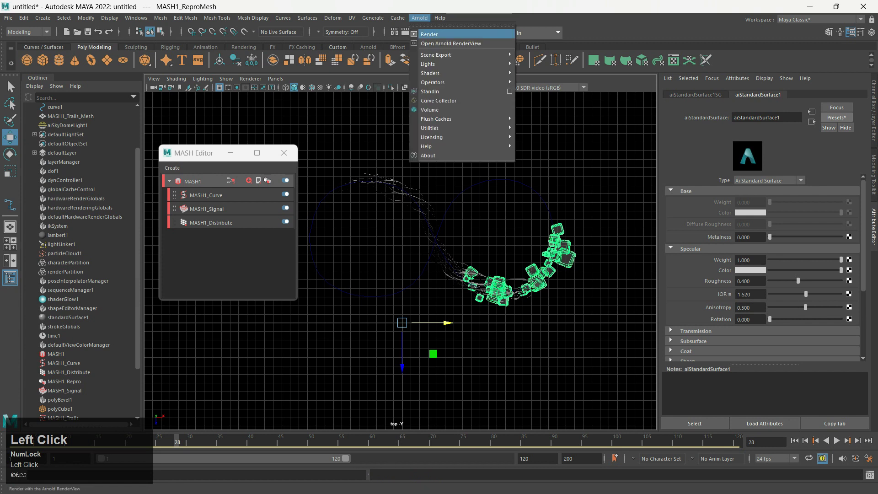
click(439, 34)
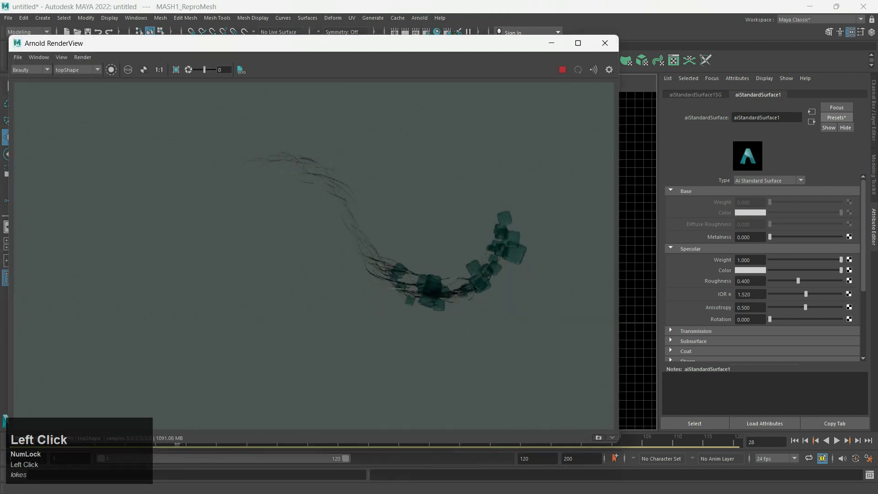
scroll(503, 206, up, 2)
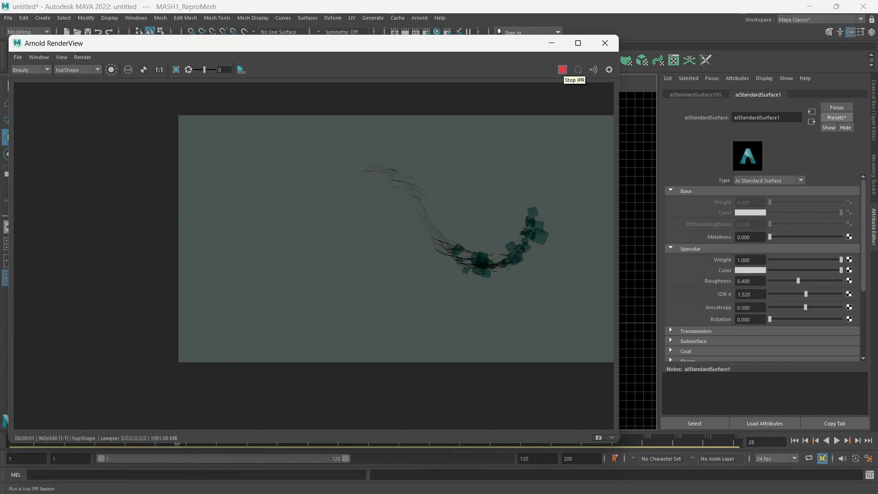
click(562, 69)
click(605, 43)
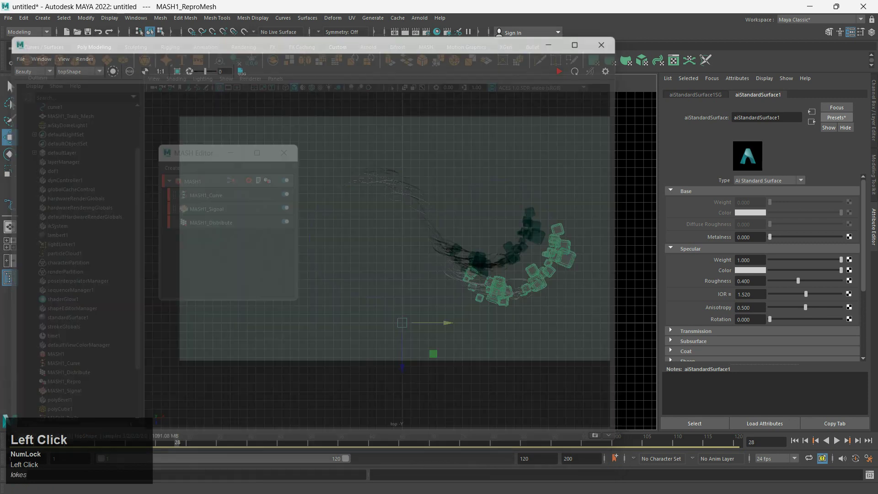
scroll(400, 260, down, 1)
scroll(402, 252, up, 1)
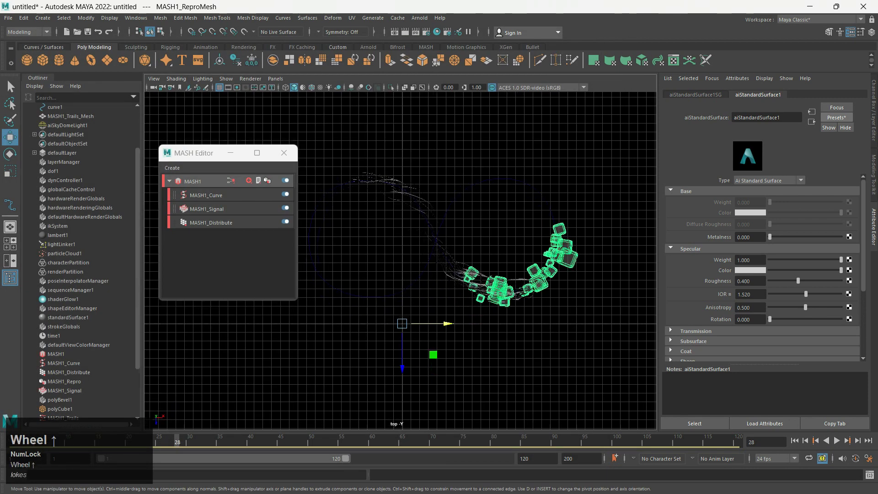